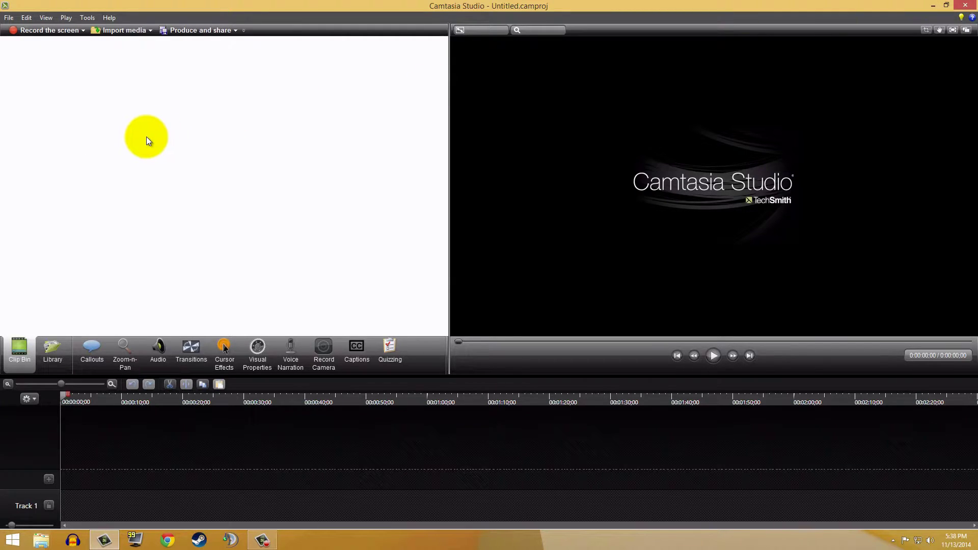
# Import the video NBA 2K15 Vs Boston 1 and place it on Track 1.
pyautogui.click(9, 18)
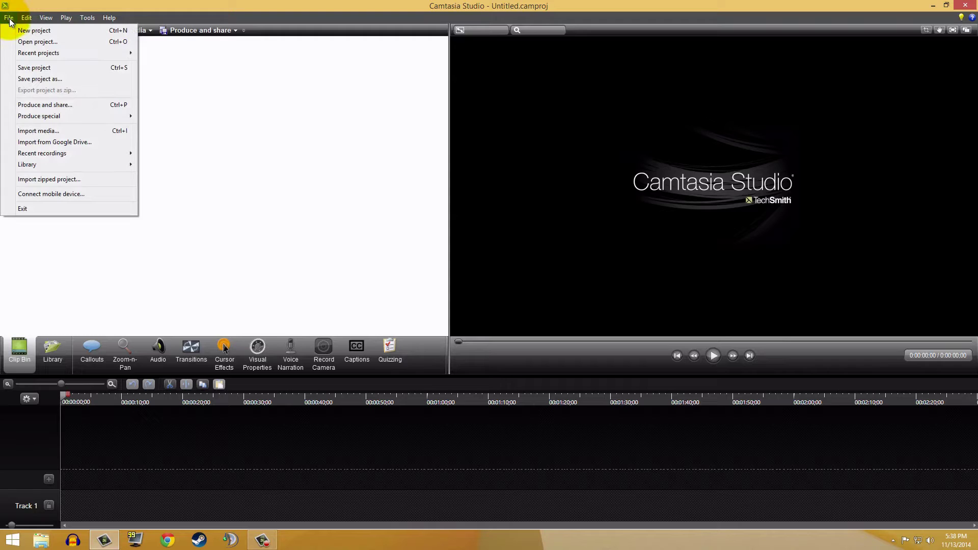
pyautogui.click(9, 18)
pyautogui.click(103, 29)
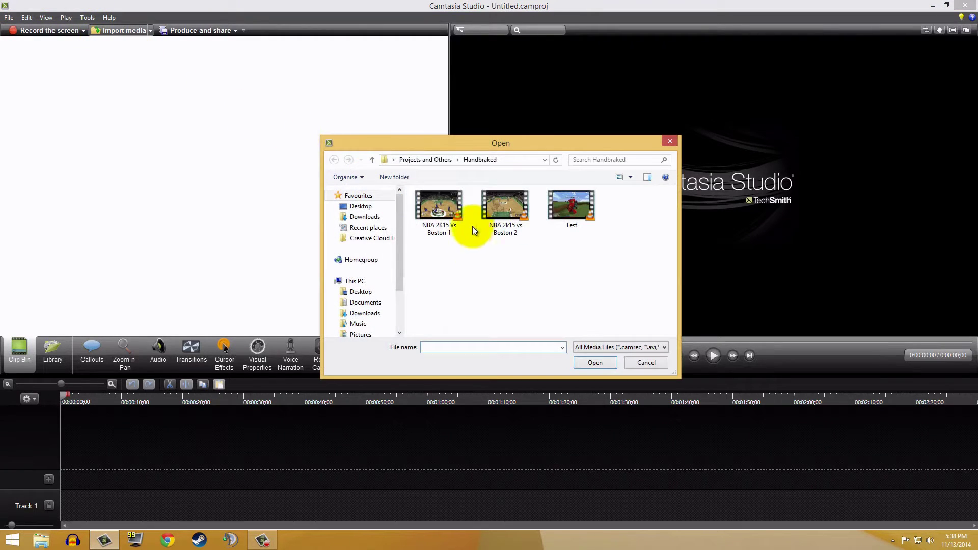
pyautogui.click(439, 210)
pyautogui.click(595, 362)
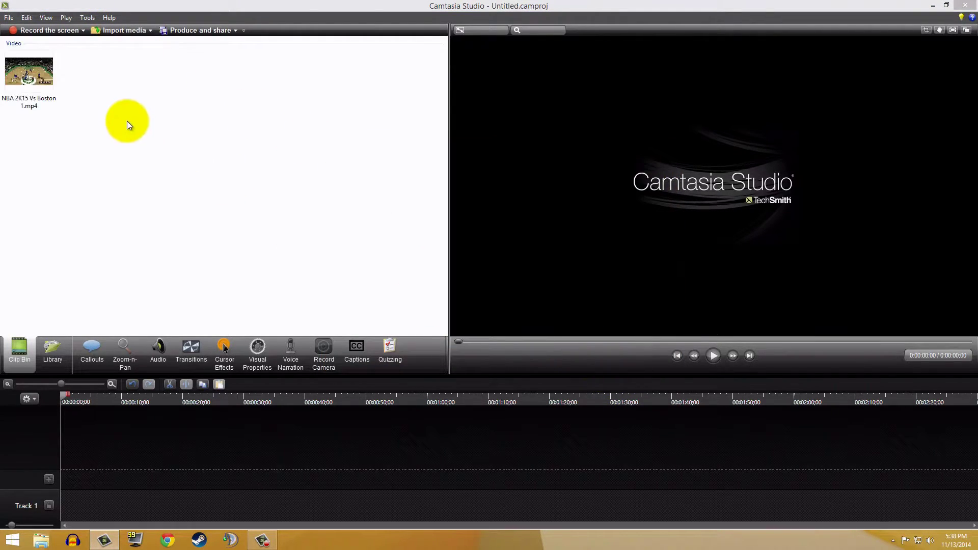
pyautogui.moveTo(53, 103); pyautogui.dragTo(71, 509)
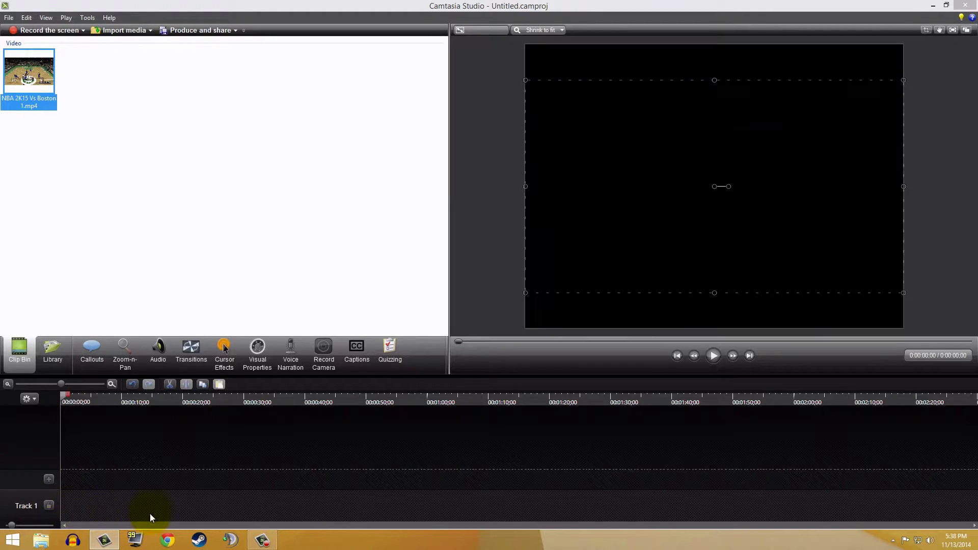
# Set the editing dimensions to 1920 x 1080 (Recording Dimensions) and move the clip to the very start of Track 1.
pyautogui.click(490, 304)
pyautogui.doubleClick(448, 288)
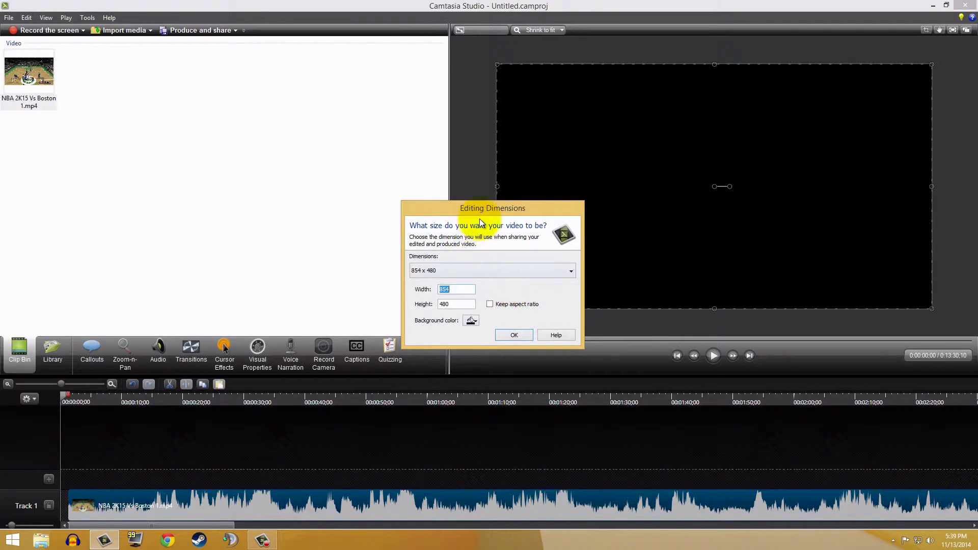
pyautogui.click(488, 270)
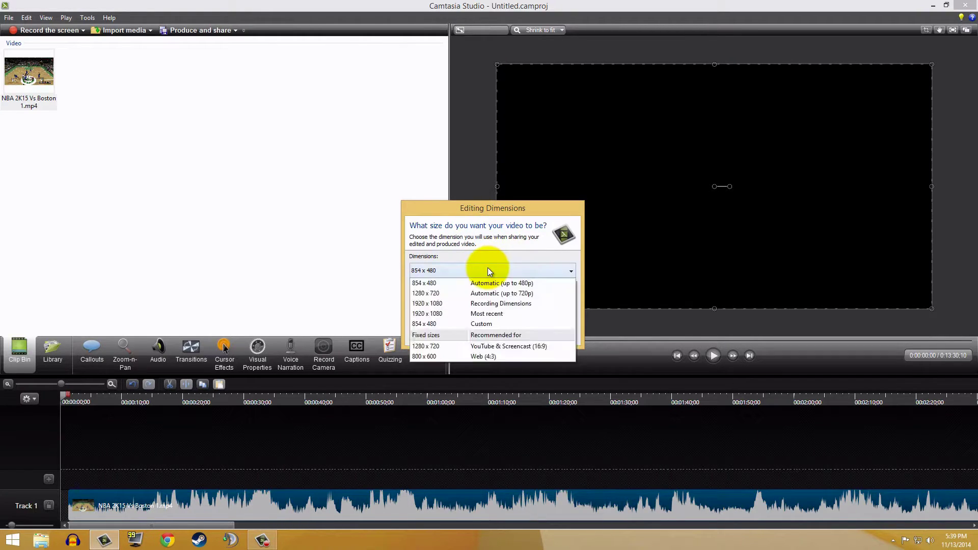
pyautogui.click(482, 304)
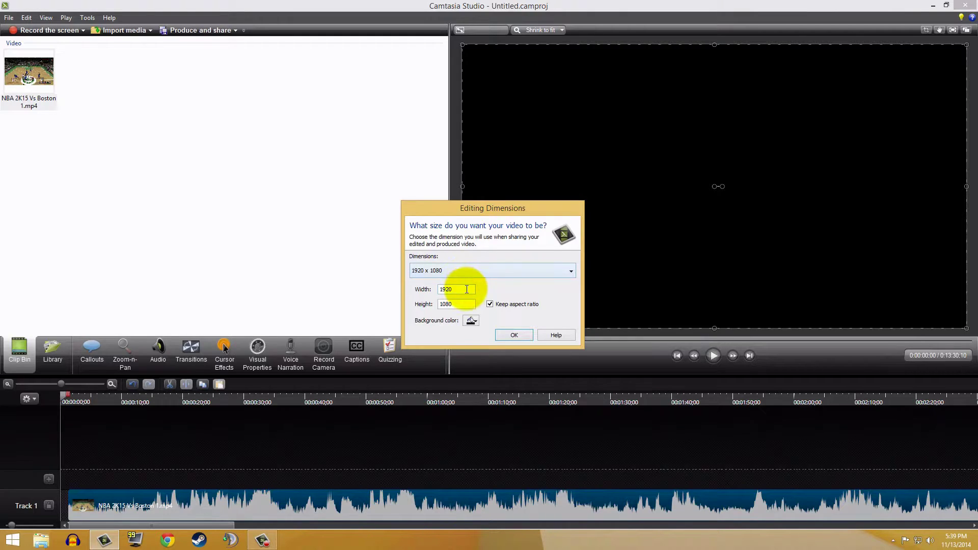
pyautogui.click(506, 334)
pyautogui.moveTo(368, 503); pyautogui.dragTo(294, 497)
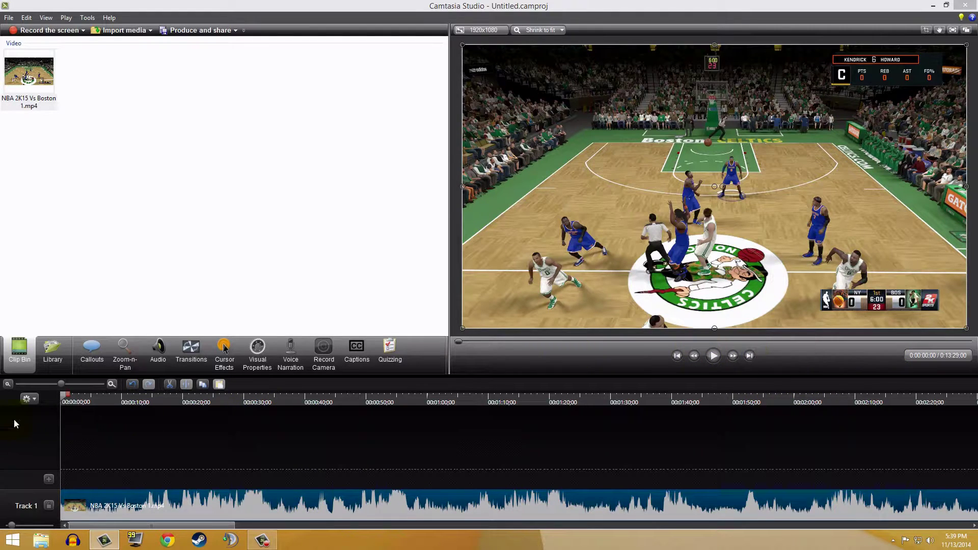
# Split the clip at 0:01:00, delete the part after the split and return the playhead to the start.
pyautogui.click(372, 400)
pyautogui.moveTo(375, 400); pyautogui.dragTo(431, 402)
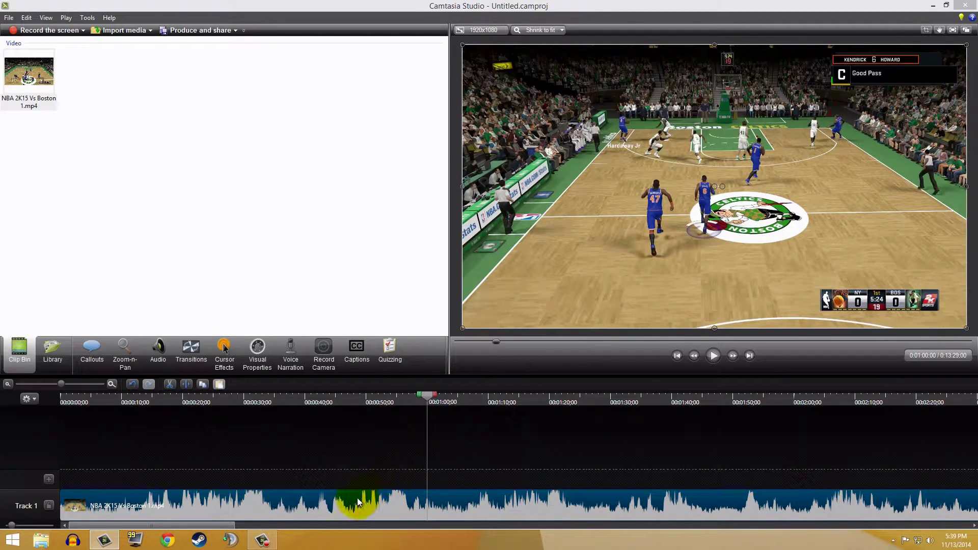
pyautogui.click(187, 389)
pyautogui.click(506, 509)
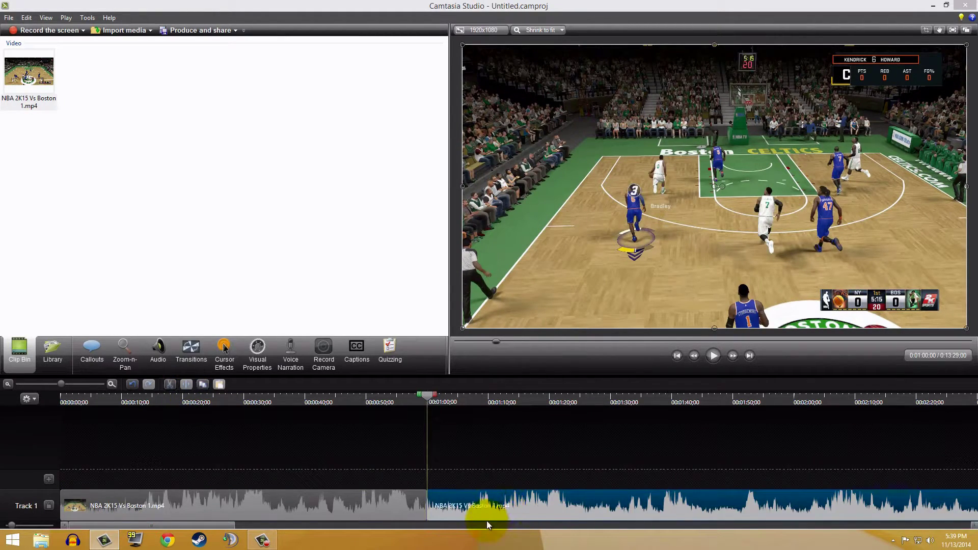
pyautogui.rightClick(494, 504)
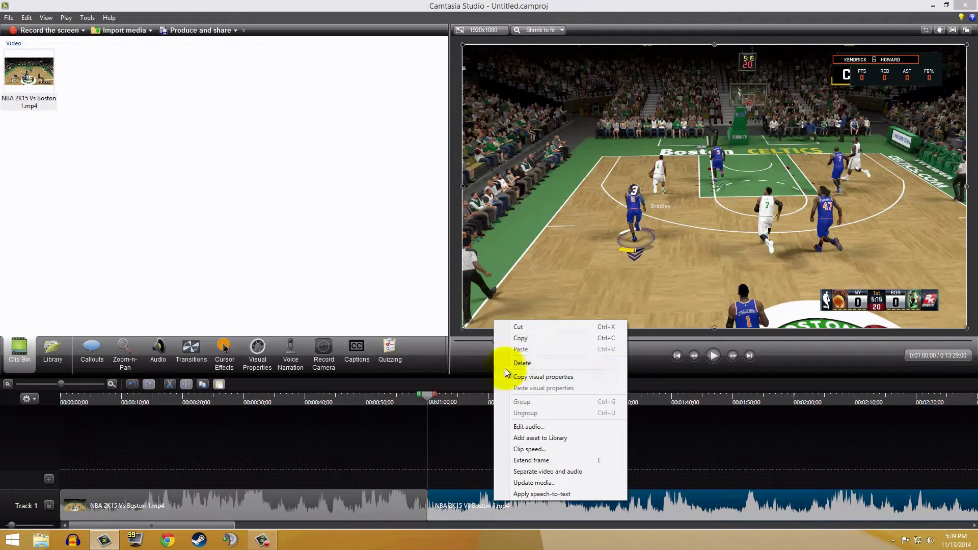
pyautogui.click(522, 362)
pyautogui.moveTo(428, 397); pyautogui.dragTo(48, 373)
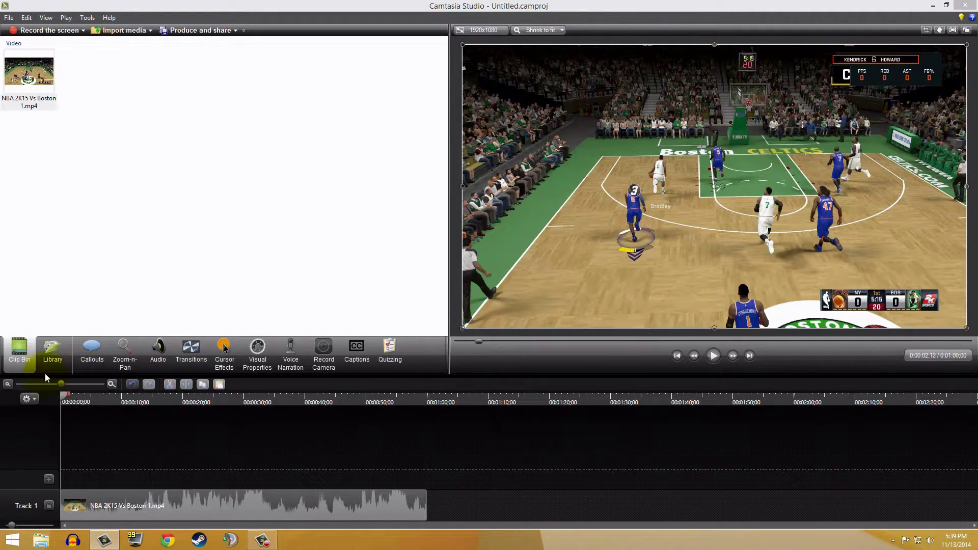
pyautogui.click(163, 509)
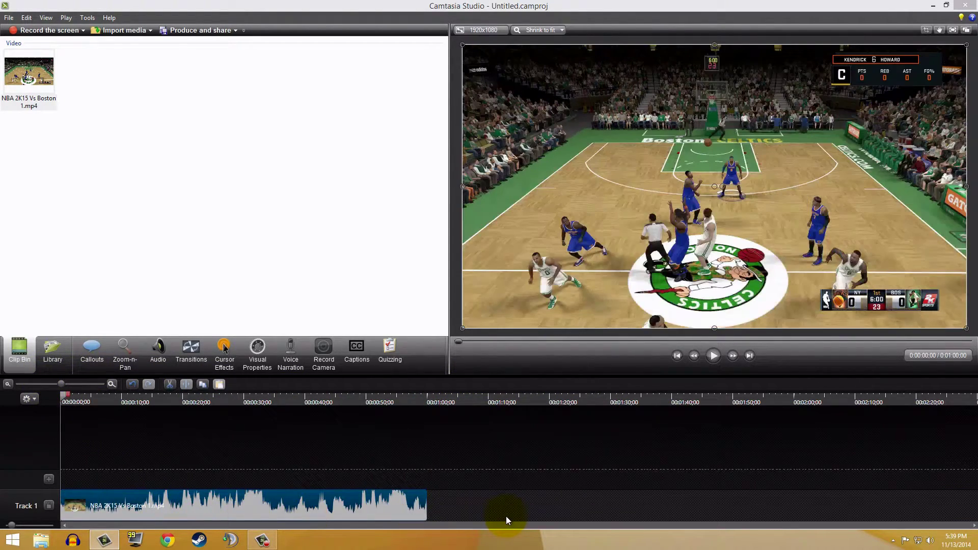
pyautogui.click(506, 515)
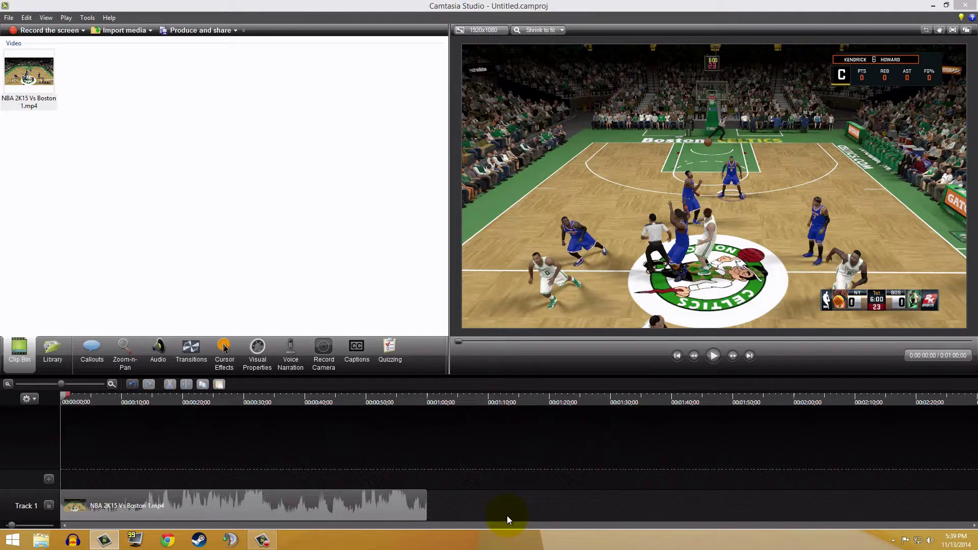
pyautogui.click(326, 252)
# Open the Production Wizard and review the settings of the existing MOV Preset in the preset manager.
pyautogui.click(201, 30)
pyautogui.click(578, 181)
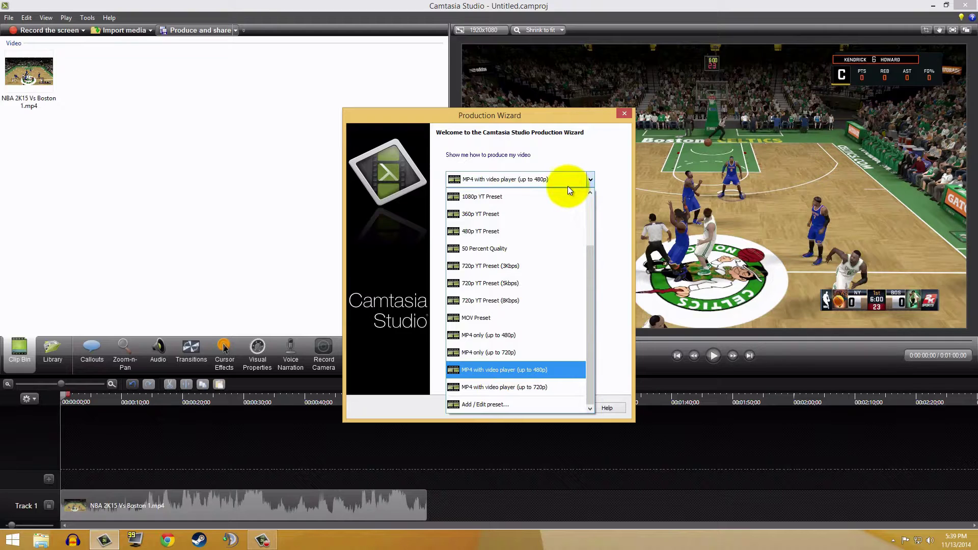
pyautogui.click(492, 404)
pyautogui.click(528, 186)
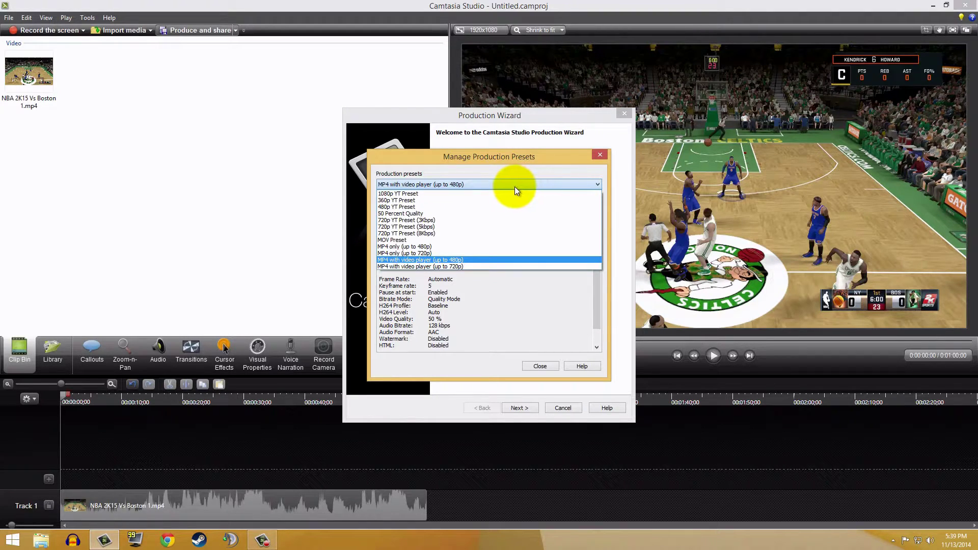
pyautogui.click(406, 240)
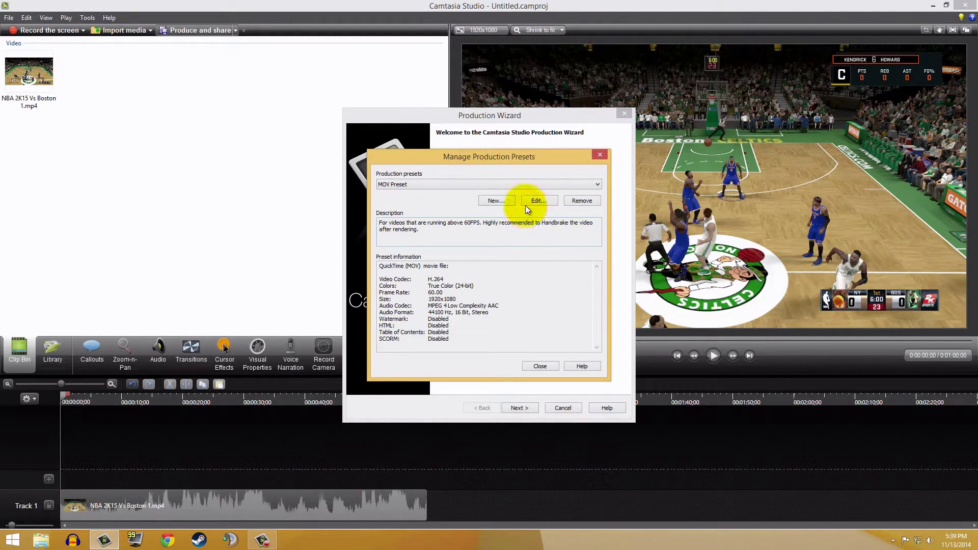
pyautogui.click(549, 363)
# Choose Custom production settings and start a new production preset from the preset manager.
pyautogui.click(532, 179)
pyautogui.moveTo(588, 283); pyautogui.dragTo(589, 205)
pyautogui.click(533, 246)
pyautogui.click(555, 180)
pyautogui.scroll(-1, 565, 357)
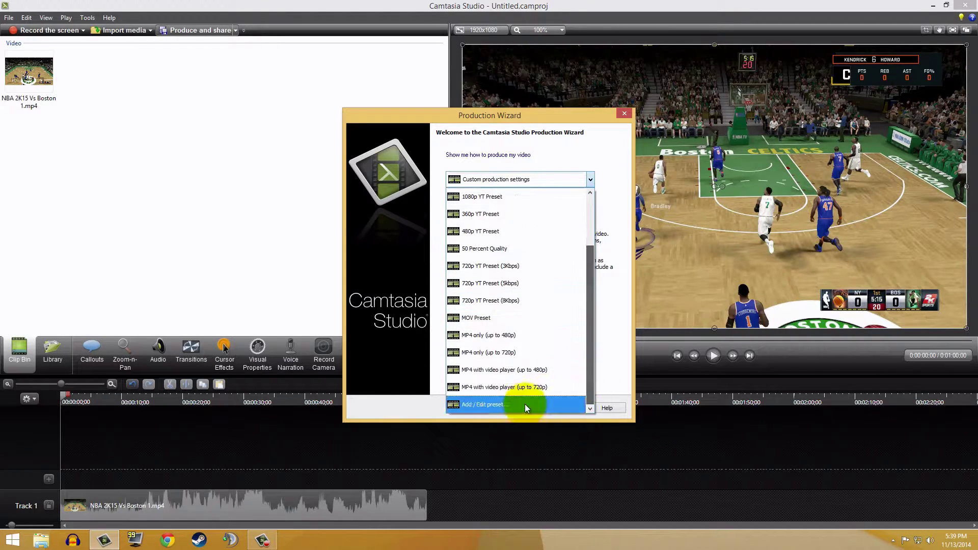
pyautogui.click(542, 397)
pyautogui.click(506, 200)
# Name the new preset MOV Preset Tutorial and choose MOV - QuickTime movie as its file format.
pyautogui.write('MOV Pres')
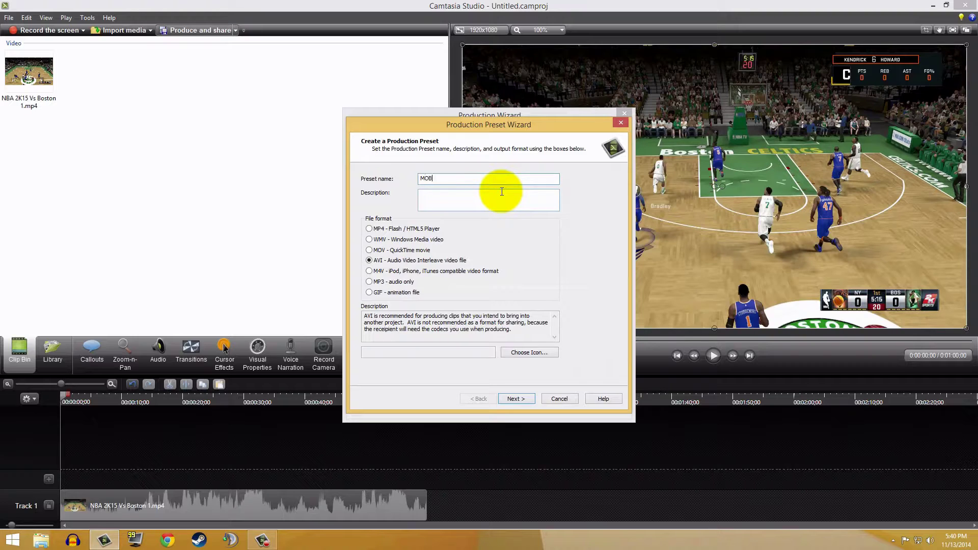
pyautogui.write('et')
pyautogui.write(' Tutpo')
pyautogui.write('oria')
pyautogui.click(369, 251)
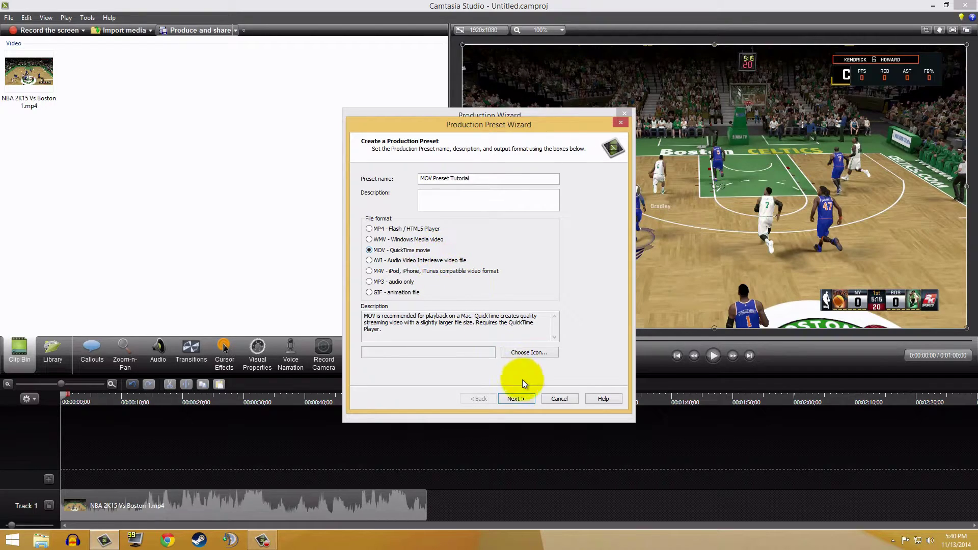
pyautogui.click(521, 396)
# Configure the preset's QuickTime video compression as H.264 with a frame rate of 60 fps.
pyautogui.click(407, 187)
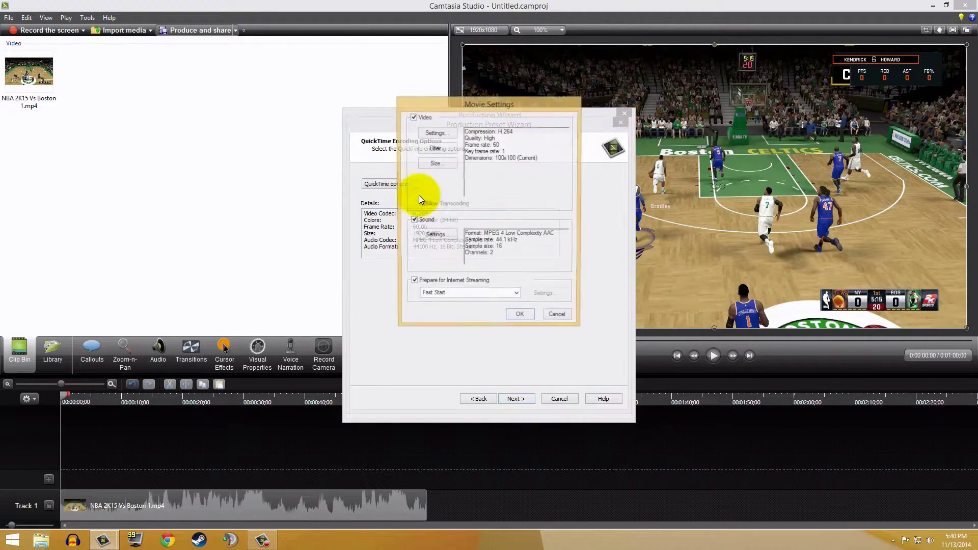
pyautogui.click(437, 133)
pyautogui.click(492, 109)
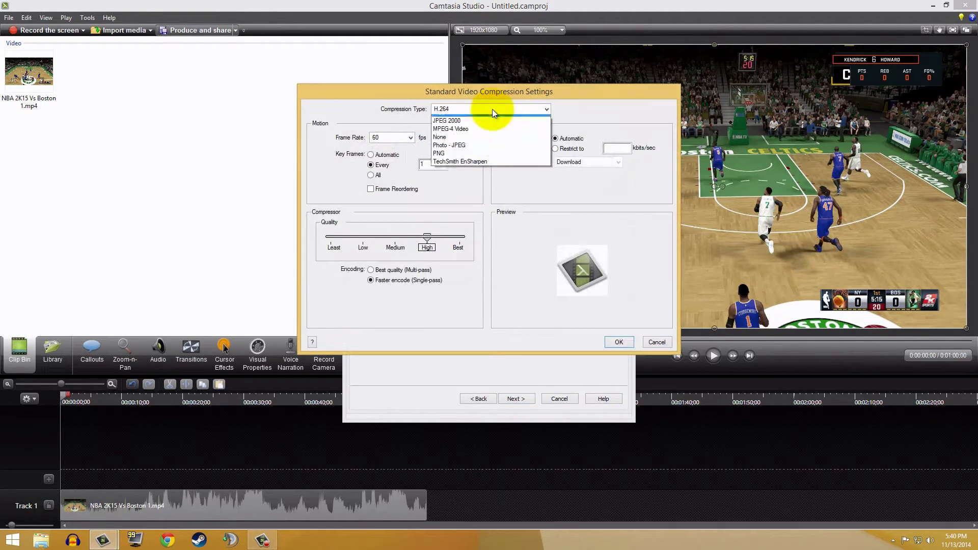
pyautogui.click(469, 117)
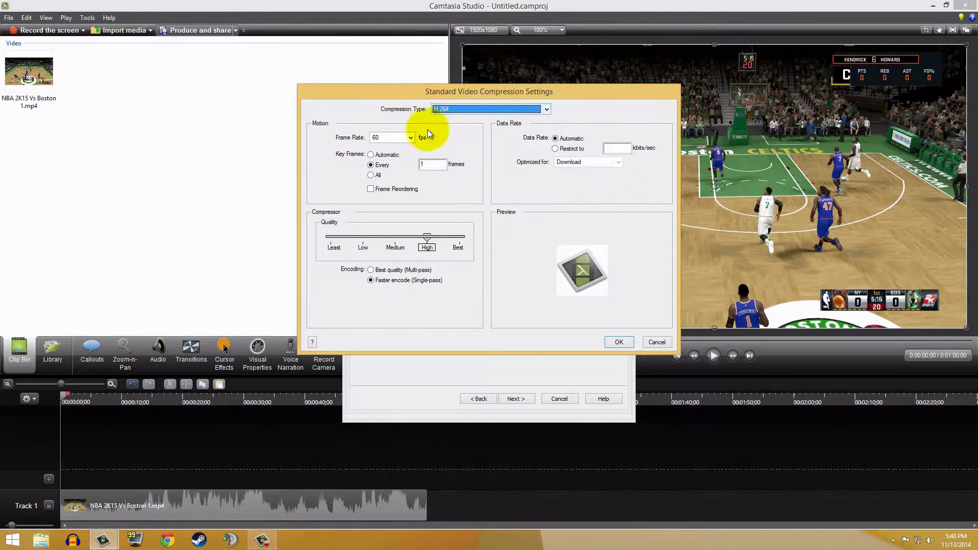
pyautogui.click(411, 137)
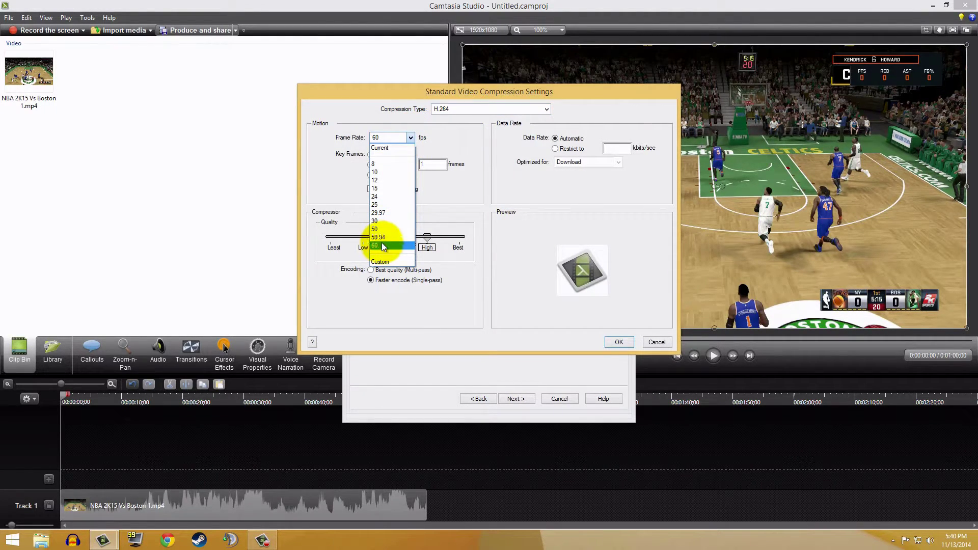
pyautogui.click(392, 138)
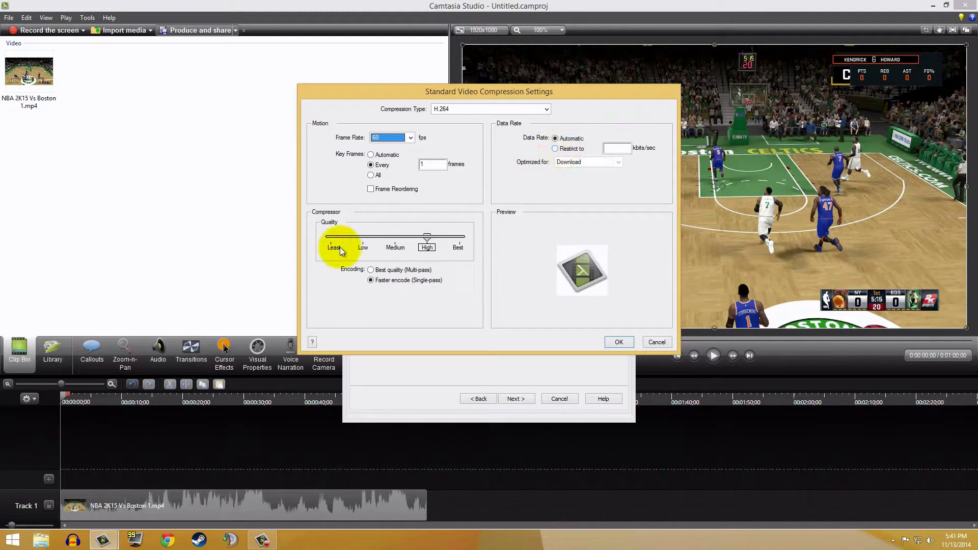
pyautogui.click(621, 341)
# Configure the preset's sound settings with MPEG 4 Low Complexity AAC, 48 kHz, 16 bit and stereo.
pyautogui.click(455, 236)
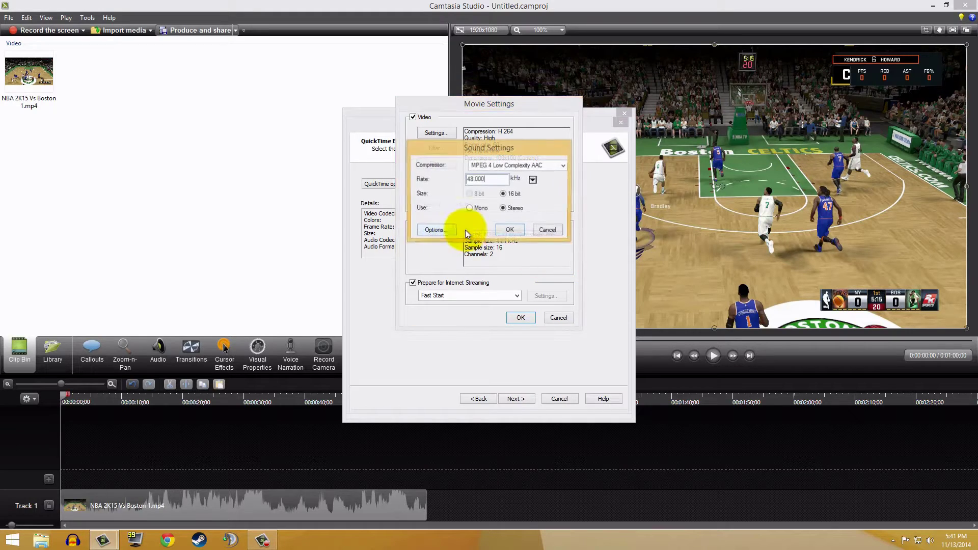
pyautogui.click(540, 166)
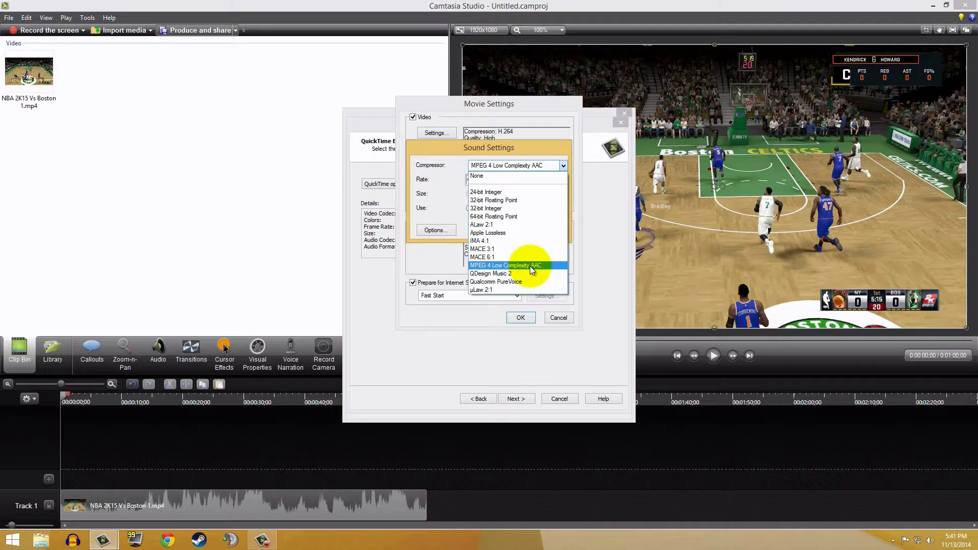
pyautogui.click(550, 166)
pyautogui.click(533, 182)
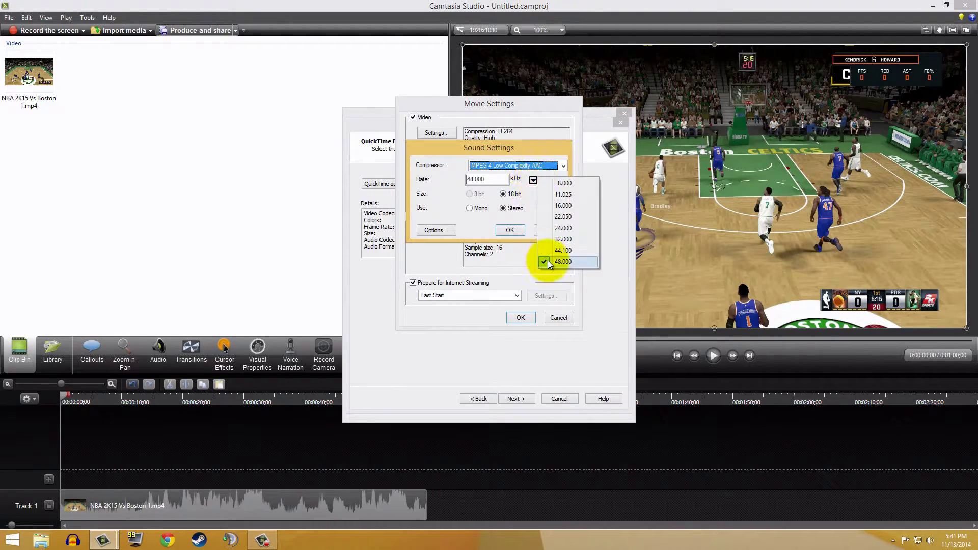
pyautogui.click(534, 179)
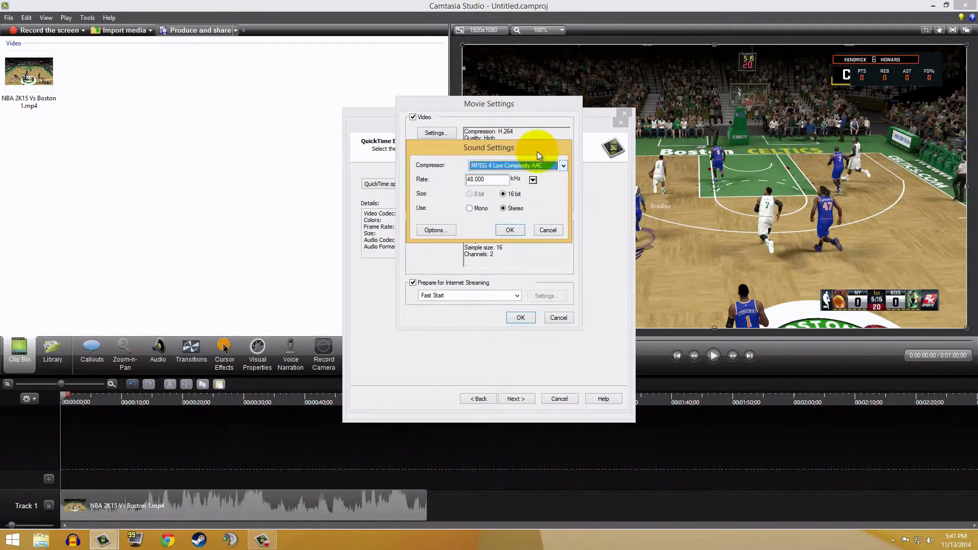
pyautogui.click(512, 209)
pyautogui.click(510, 230)
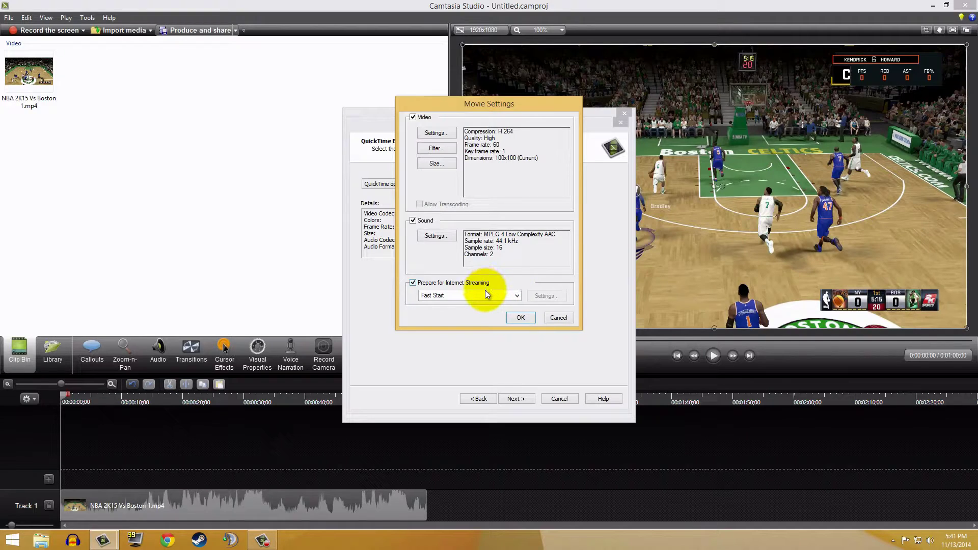
# Use Fast Start for Internet streaming and accept the movie settings.
pyautogui.click(442, 298)
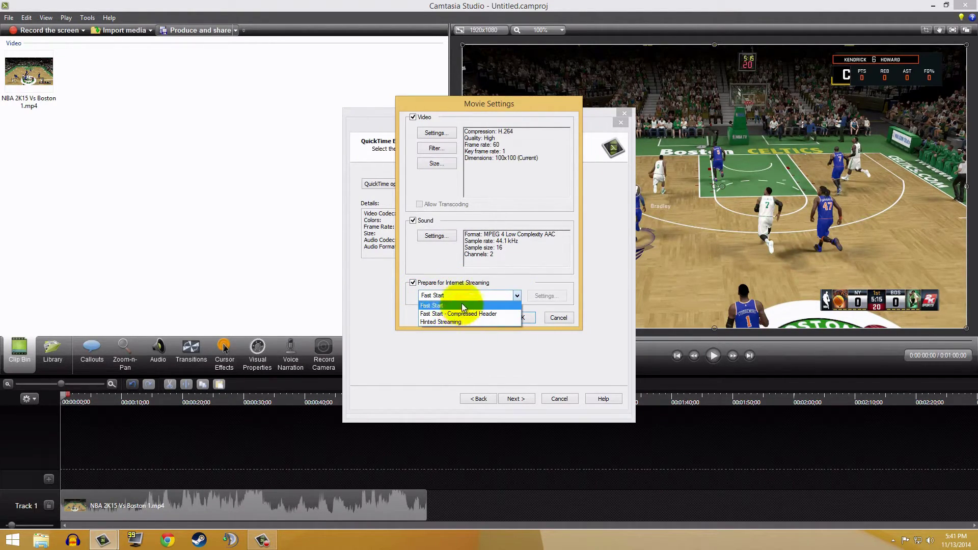
pyautogui.click(463, 295)
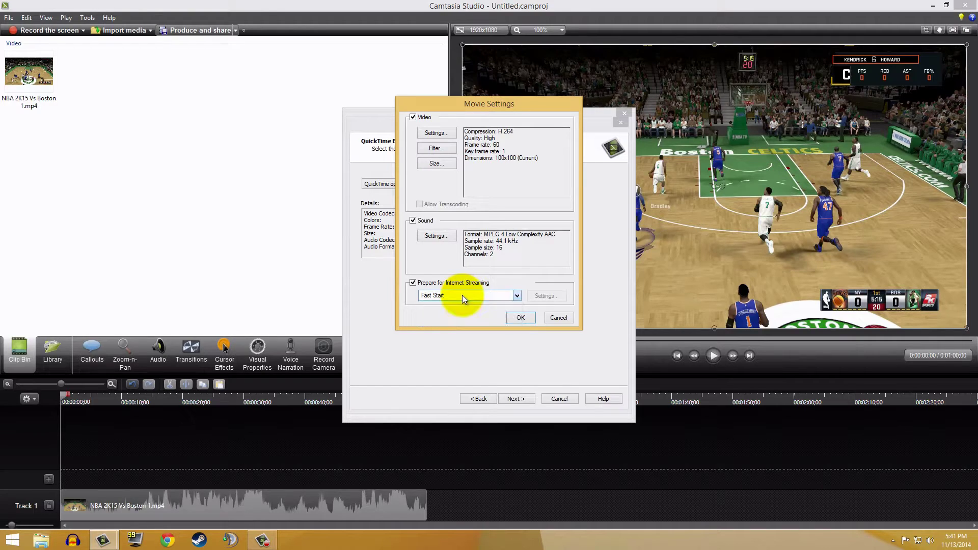
pyautogui.click(510, 316)
# Set the preset's video size to the editing dimensions and finish creating the preset.
pyautogui.click(519, 399)
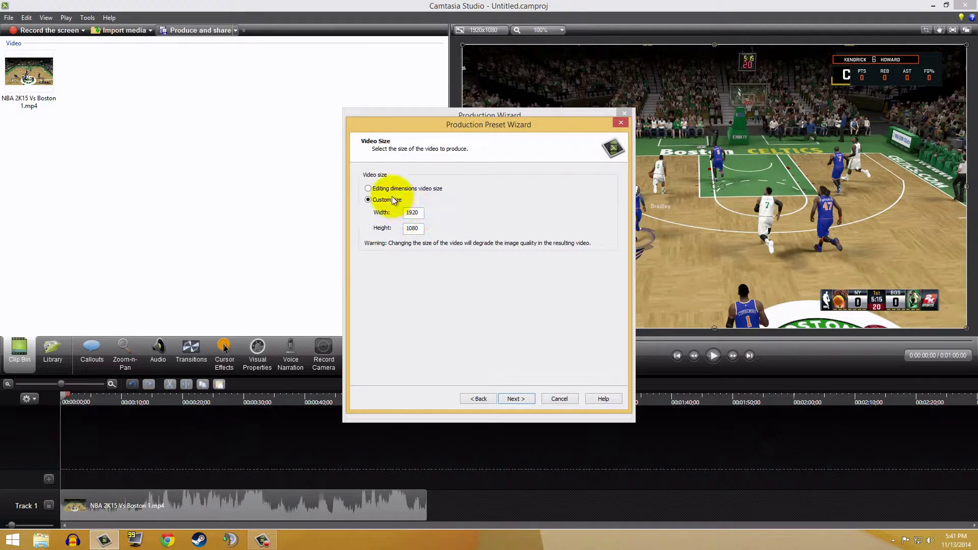
pyautogui.click(374, 189)
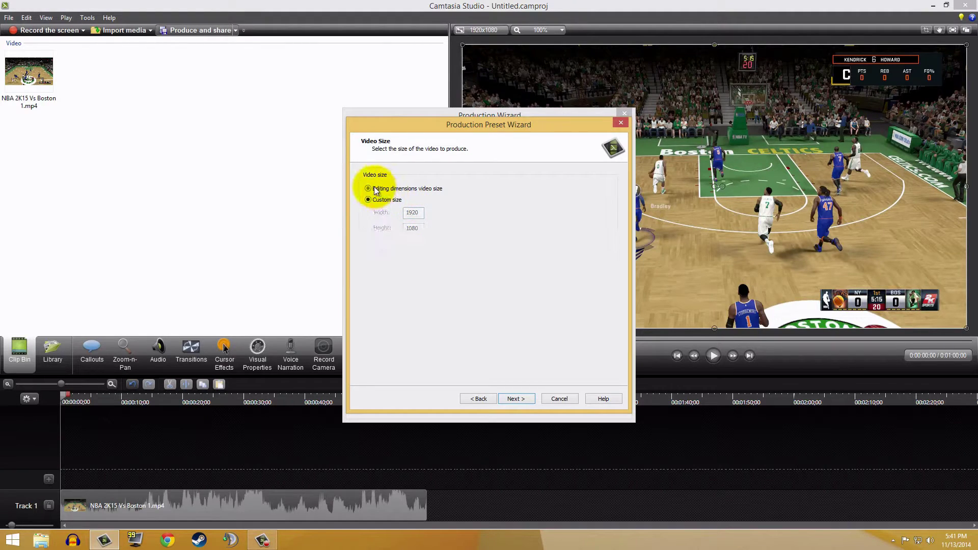
pyautogui.click(522, 395)
pyautogui.click(521, 395)
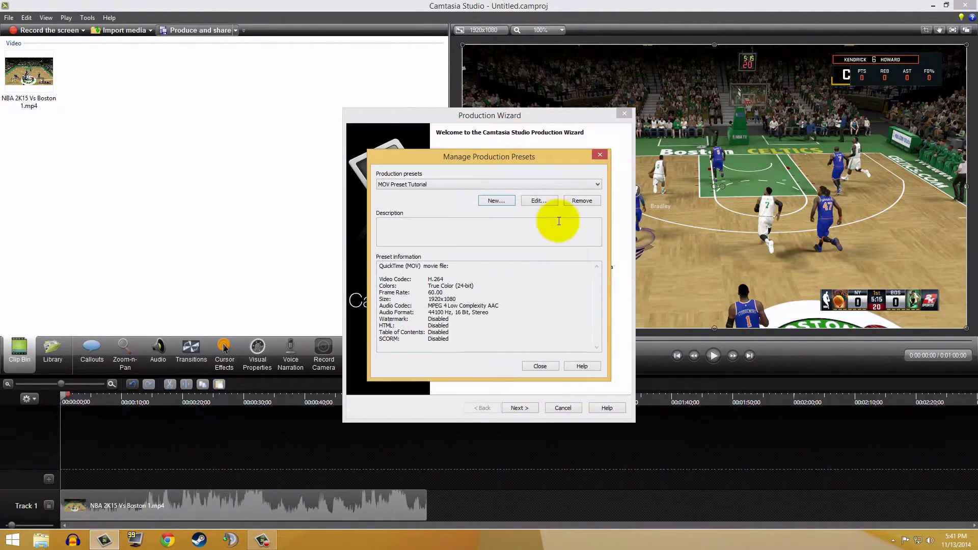
# Close the preset manager and select the MOV Preset Tutorial preset for the production.
pyautogui.click(554, 184)
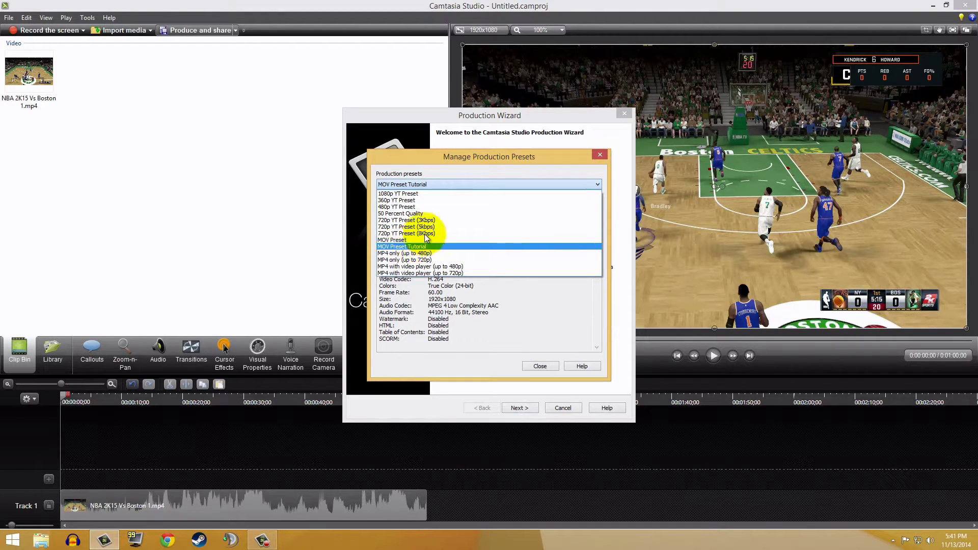
pyautogui.click(460, 182)
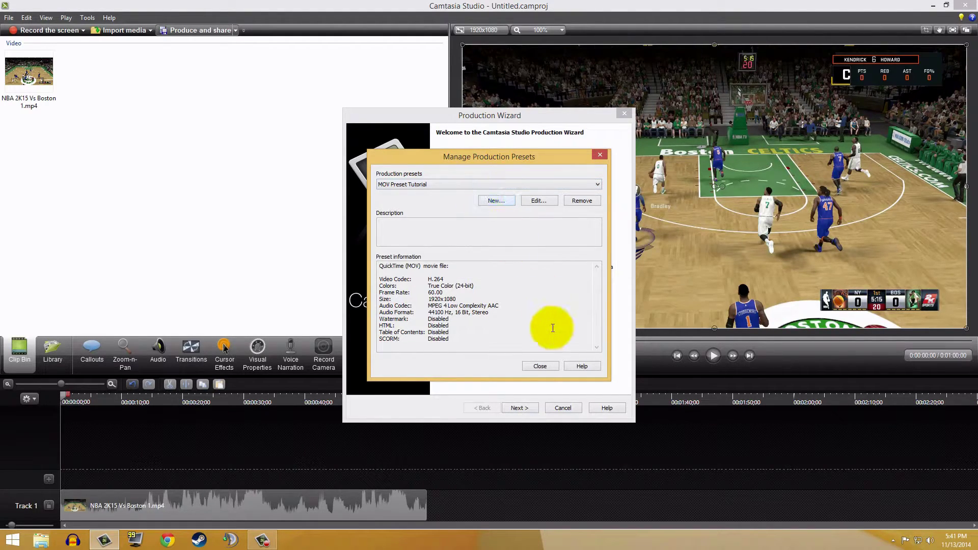
pyautogui.click(539, 367)
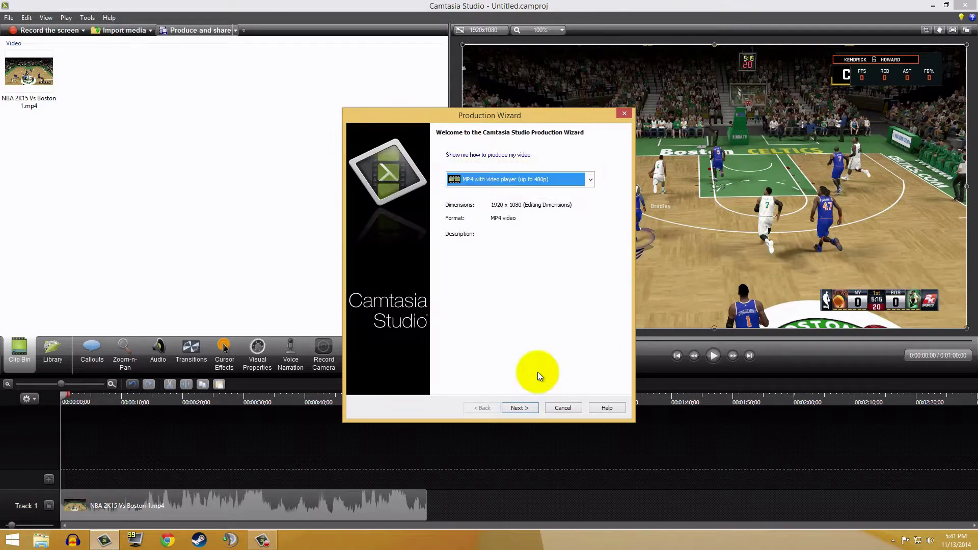
pyautogui.click(565, 179)
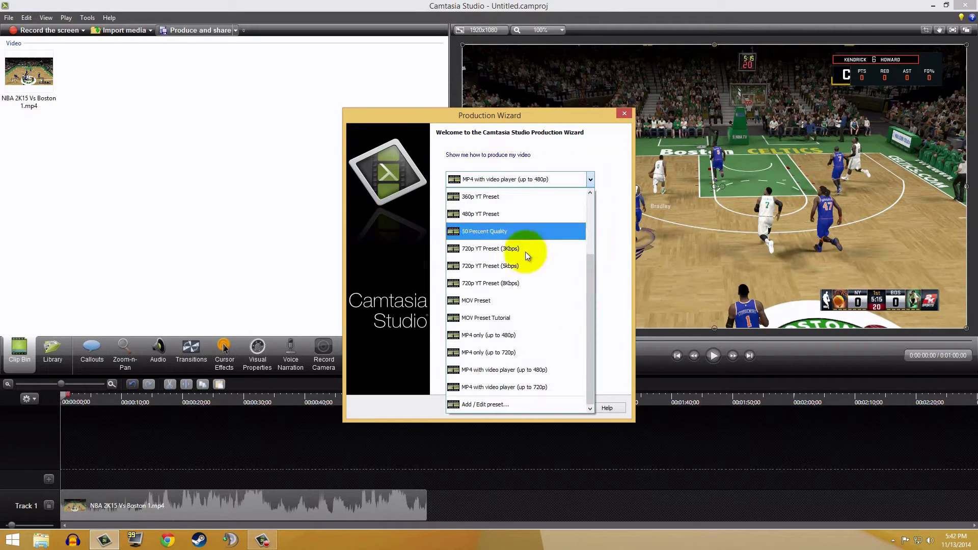
pyautogui.click(506, 317)
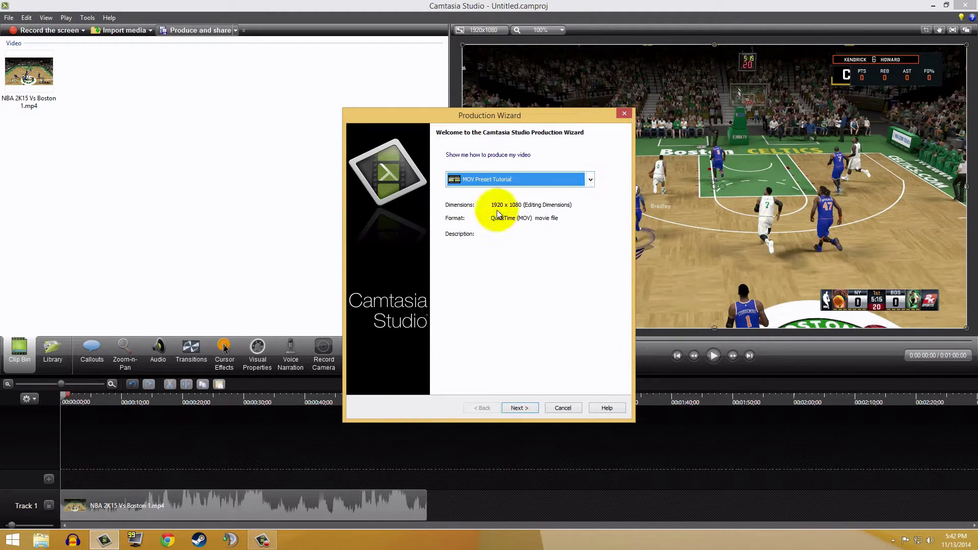
pyautogui.click(498, 183)
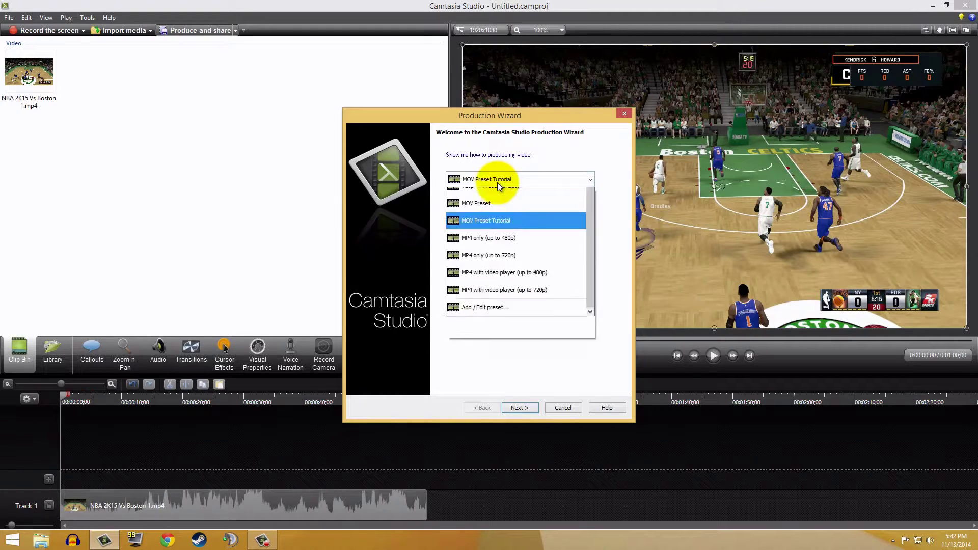
pyautogui.click(540, 177)
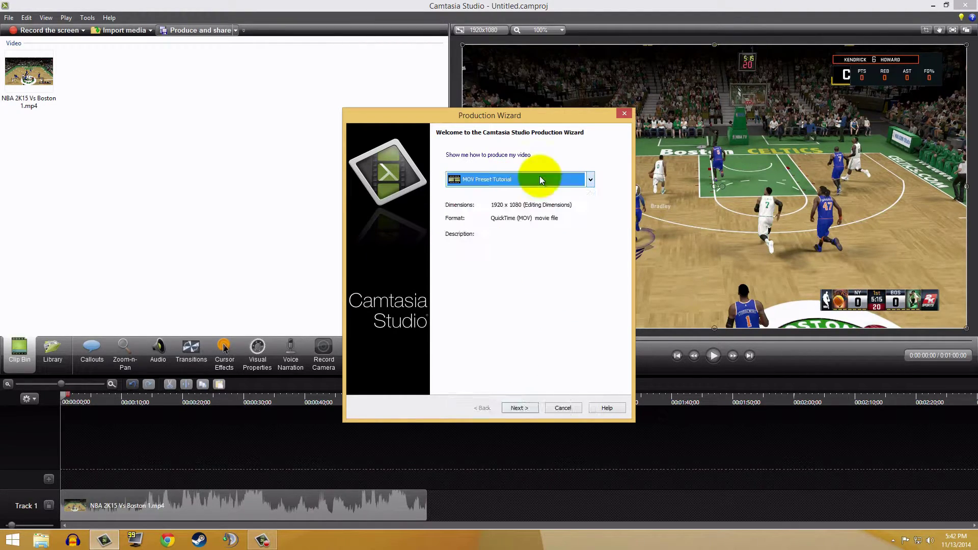
# Name the production MOV Preset Tutorial and render it to the Desktop folder.
pyautogui.click(533, 410)
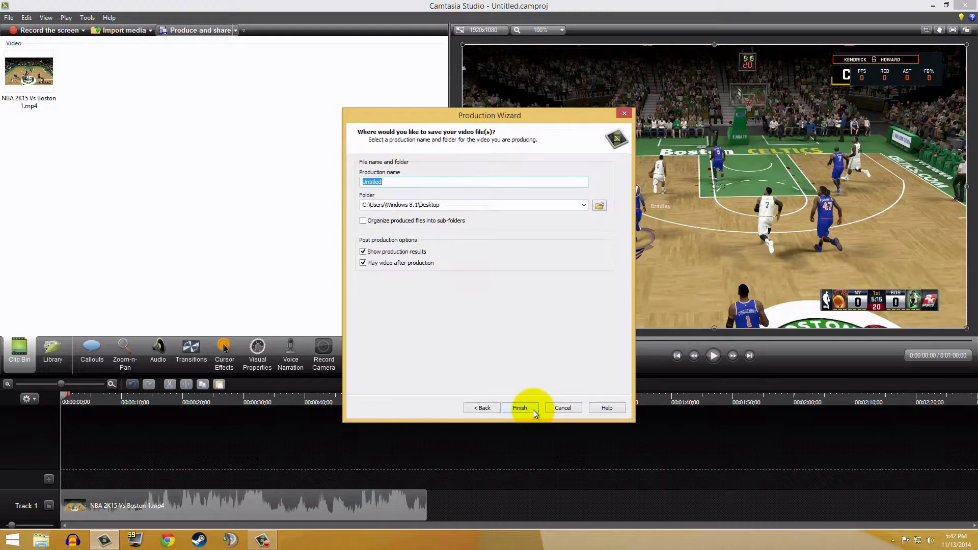
pyautogui.press('BackSpace')
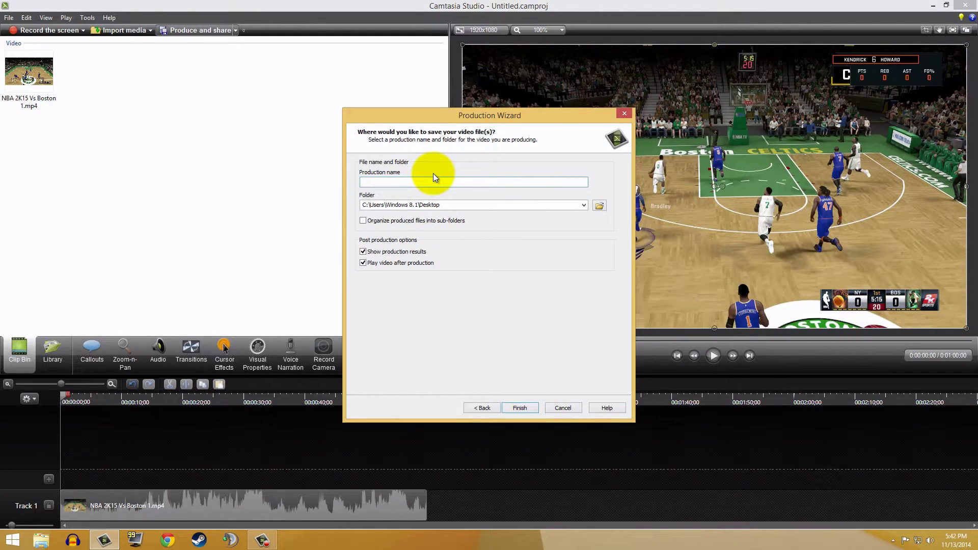
pyautogui.write('MOV Preset Tutorial')
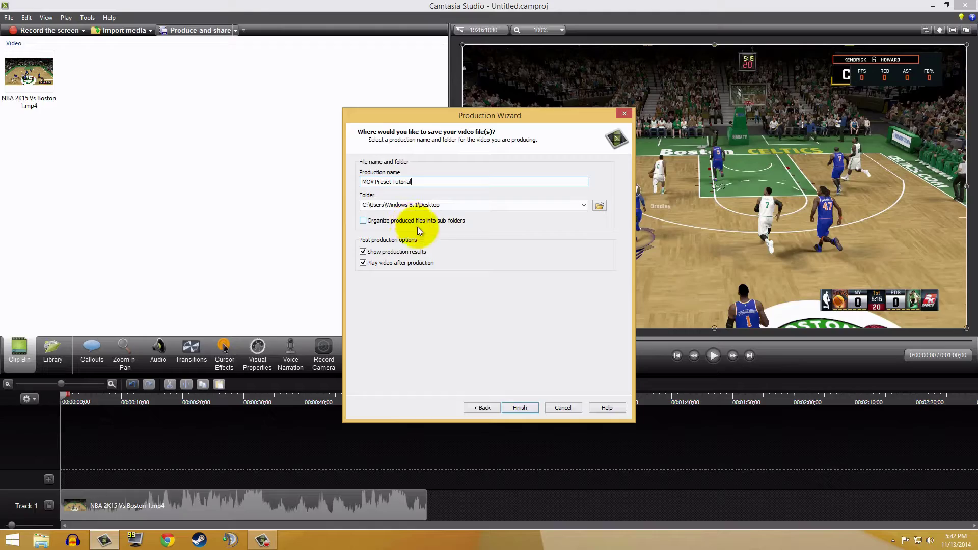
pyautogui.click(529, 405)
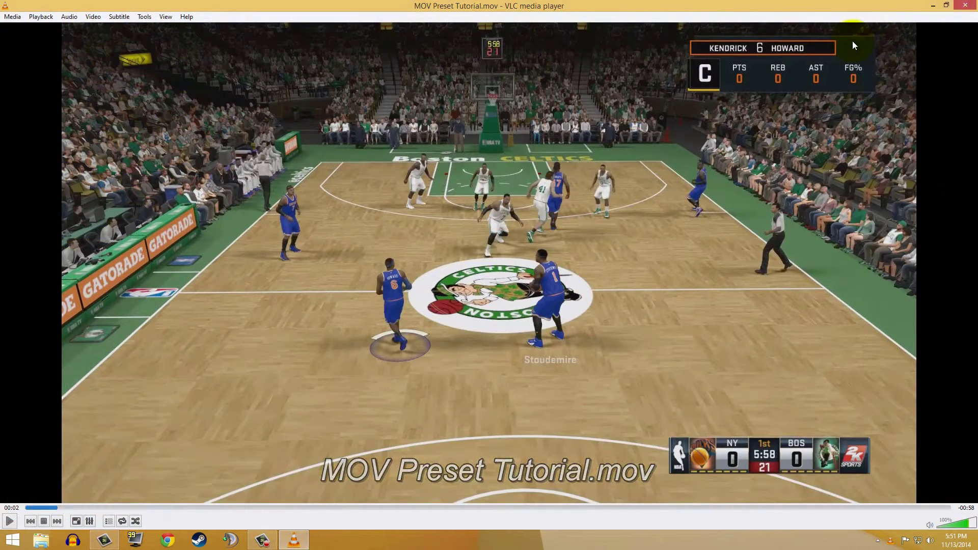
# Close the video playback, finish the production results and minimize the editor to reach the desktop.
pyautogui.click(968, 9)
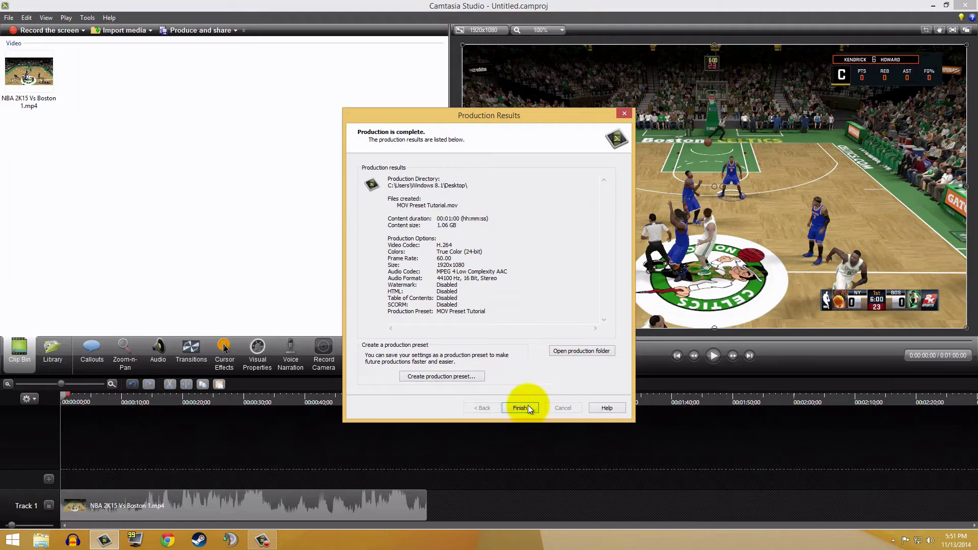
pyautogui.click(534, 406)
pyautogui.click(933, 5)
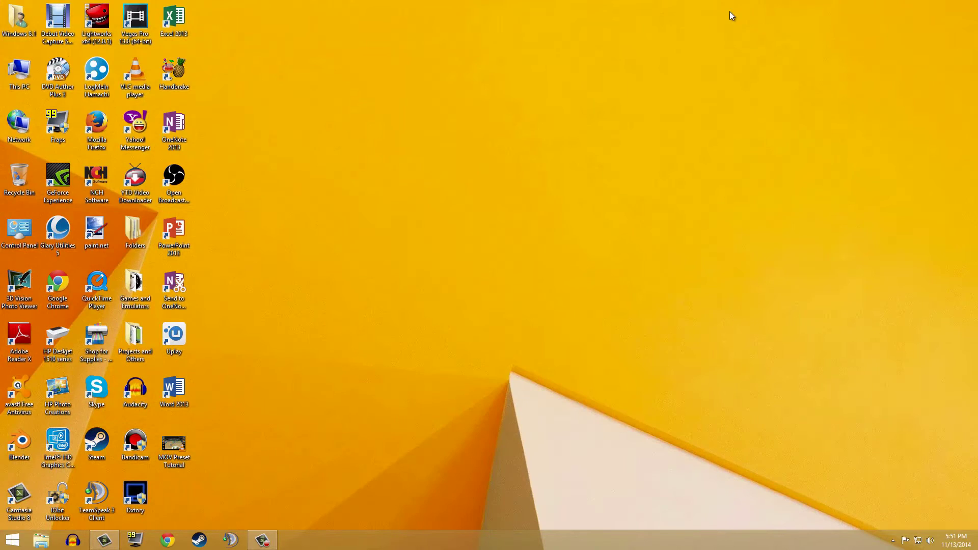
# Examine the rendered MOV Preset Tutorial file's properties for file size, resolution, bitrate, frame rate and audio details.
pyautogui.rightClick(182, 445)
pyautogui.click(200, 439)
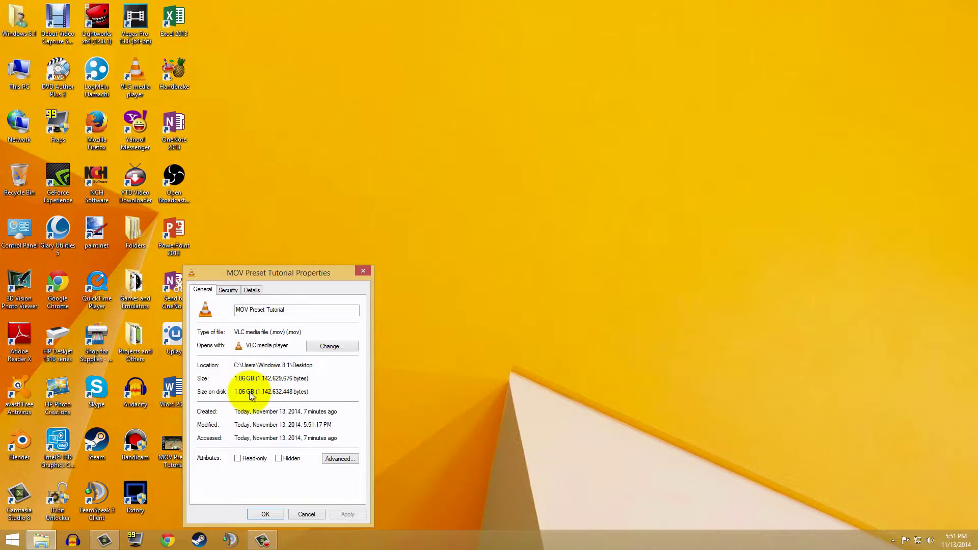
pyautogui.click(253, 294)
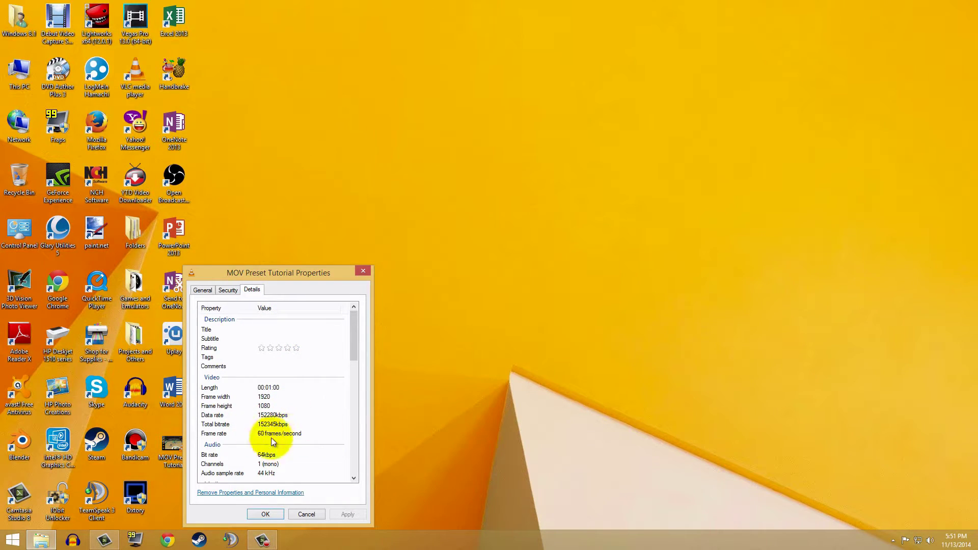
pyautogui.moveTo(357, 347); pyautogui.dragTo(357, 381)
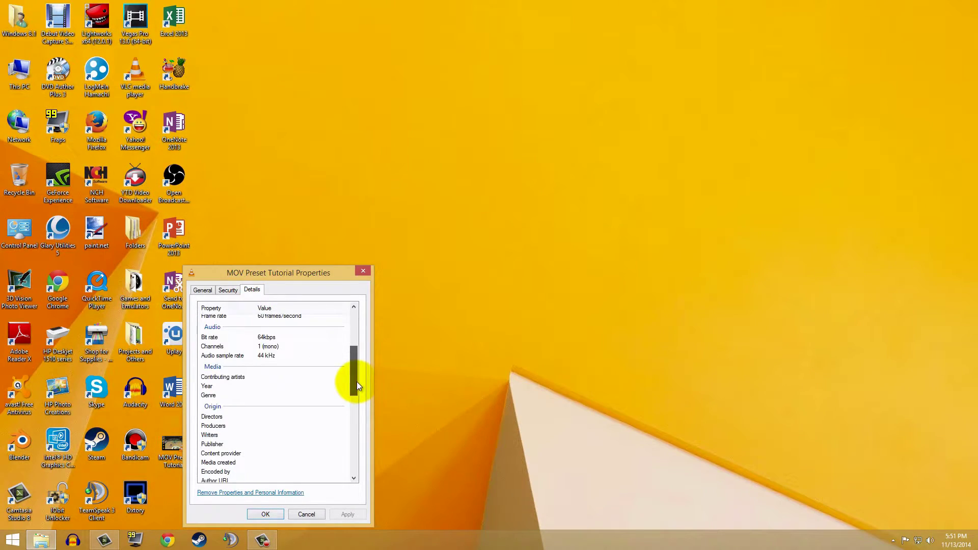
pyautogui.click(263, 338)
pyautogui.click(267, 346)
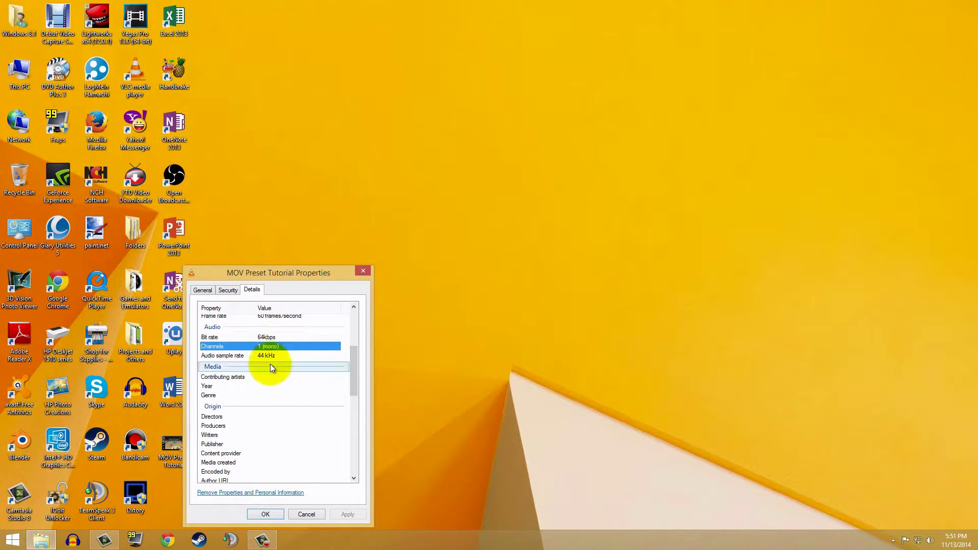
pyautogui.click(266, 355)
pyautogui.moveTo(352, 365); pyautogui.dragTo(361, 450)
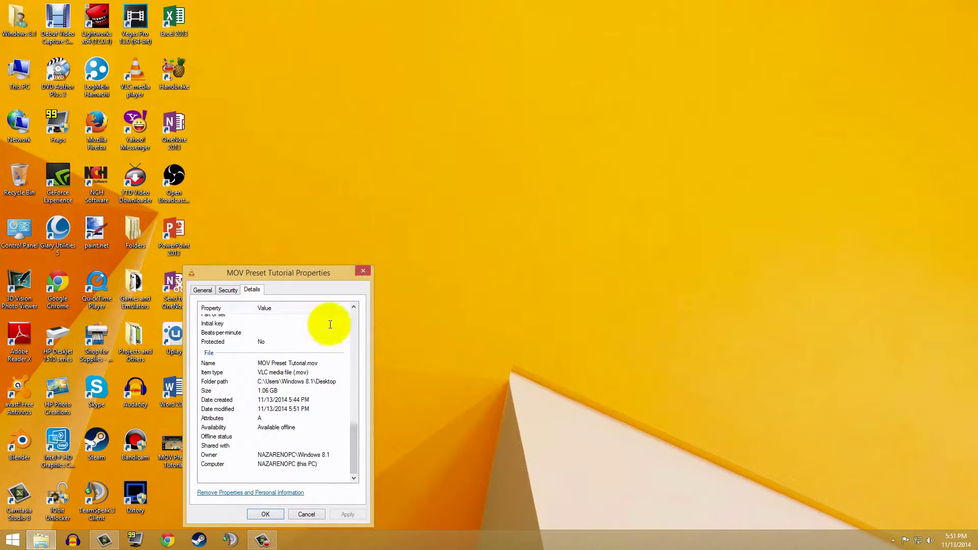
pyautogui.moveTo(360, 439); pyautogui.dragTo(355, 339)
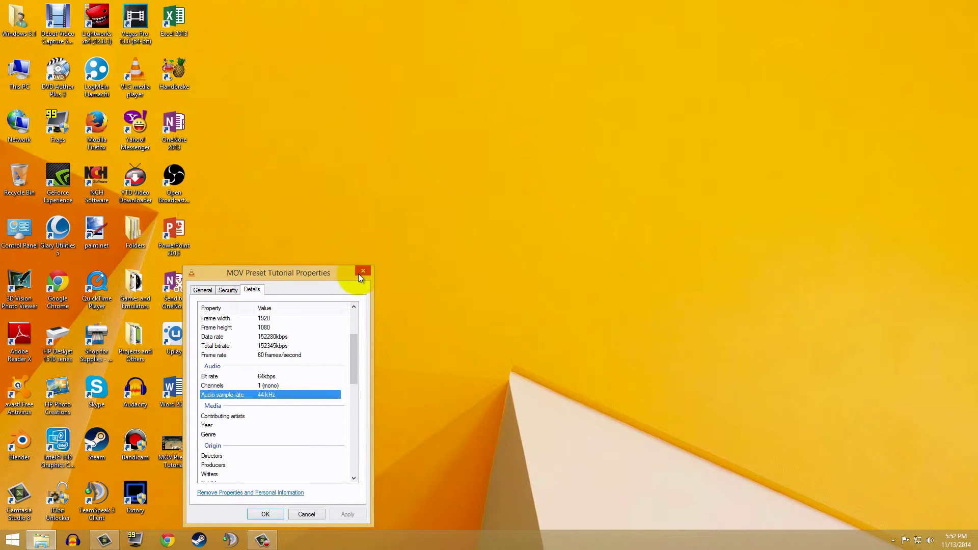
pyautogui.click(361, 272)
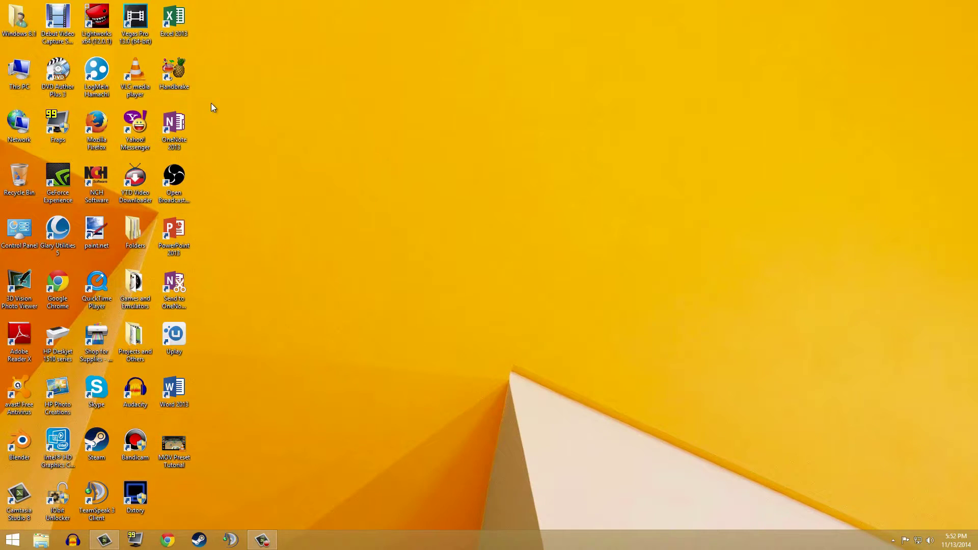
# Launch HandBrake and load the MOV Preset Tutorial file from the Desktop as the source.
pyautogui.doubleClick(176, 73)
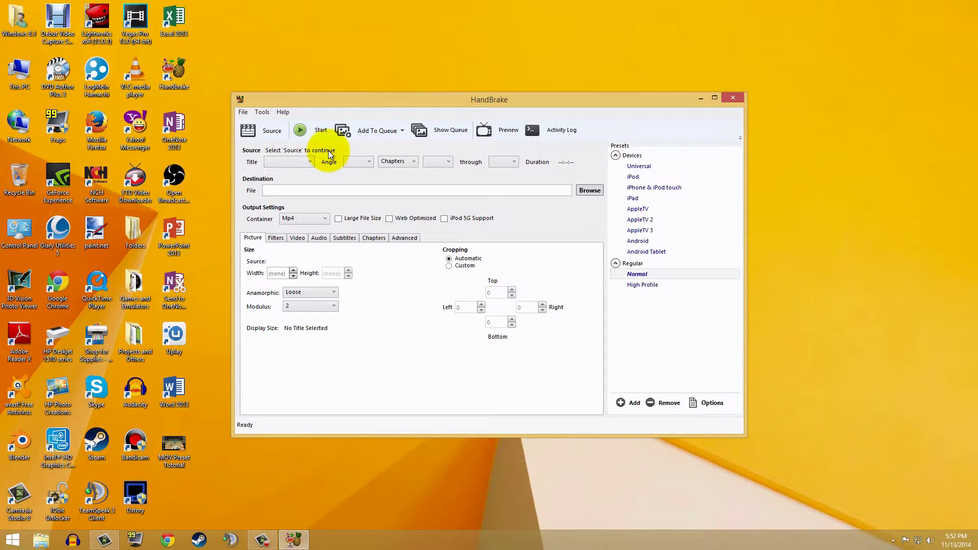
pyautogui.click(271, 136)
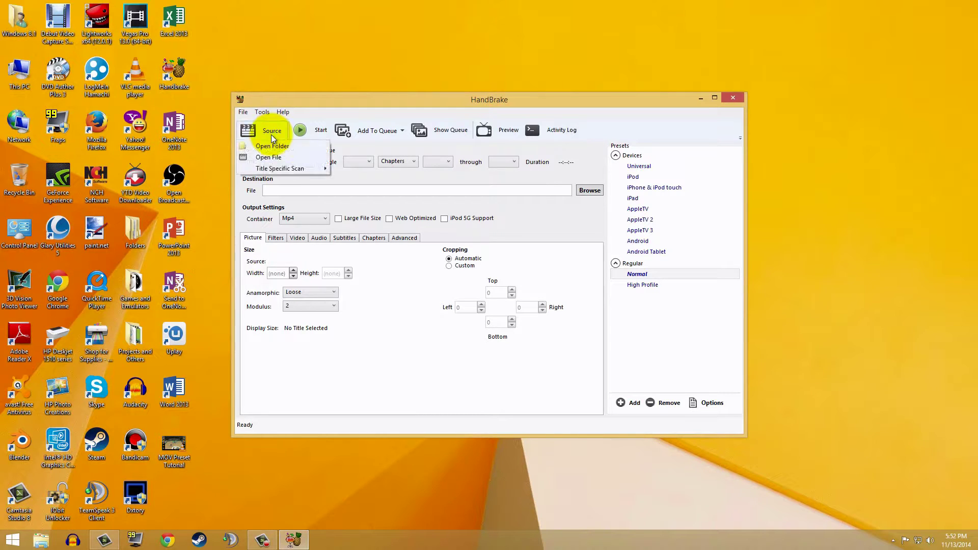
pyautogui.click(275, 158)
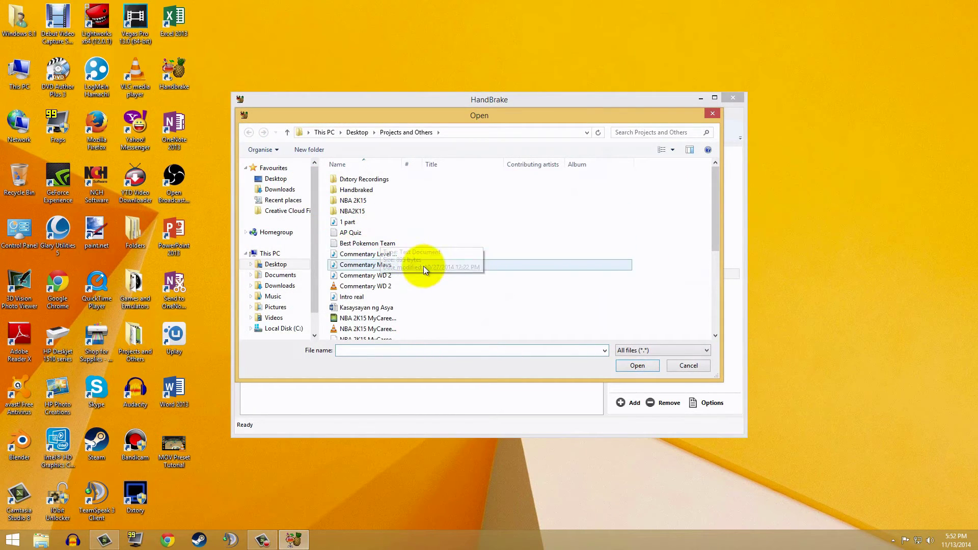
pyautogui.moveTo(714, 223); pyautogui.dragTo(693, 306)
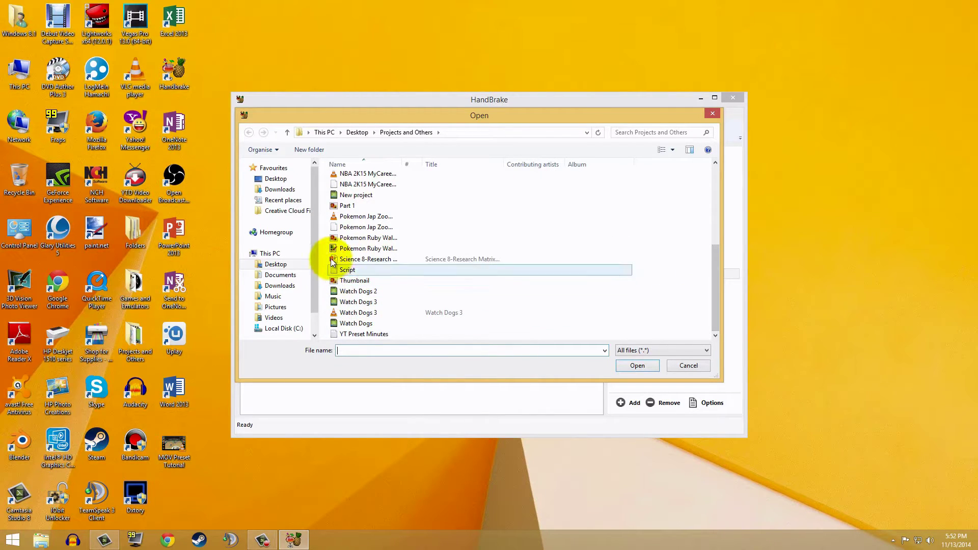
pyautogui.scroll(5, 323, 249)
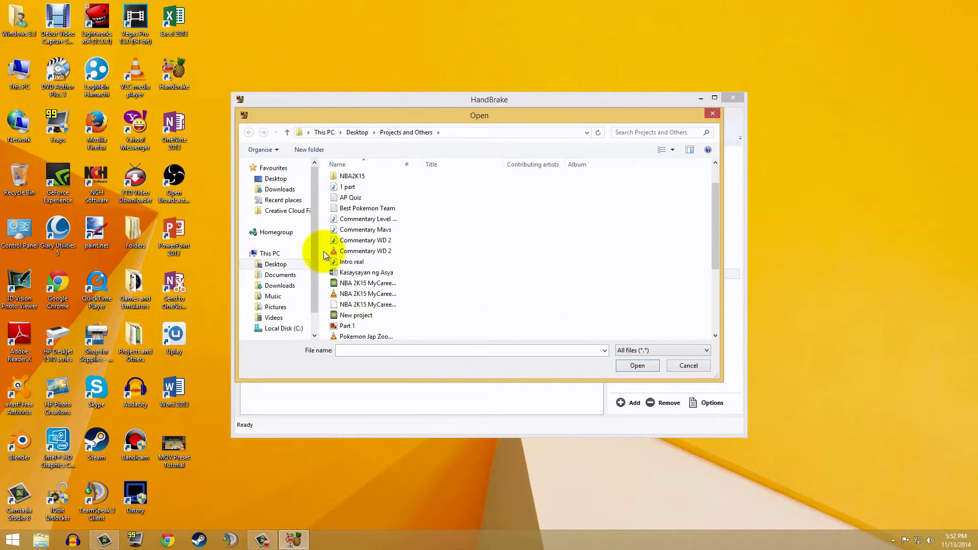
pyautogui.click(276, 264)
pyautogui.click(362, 265)
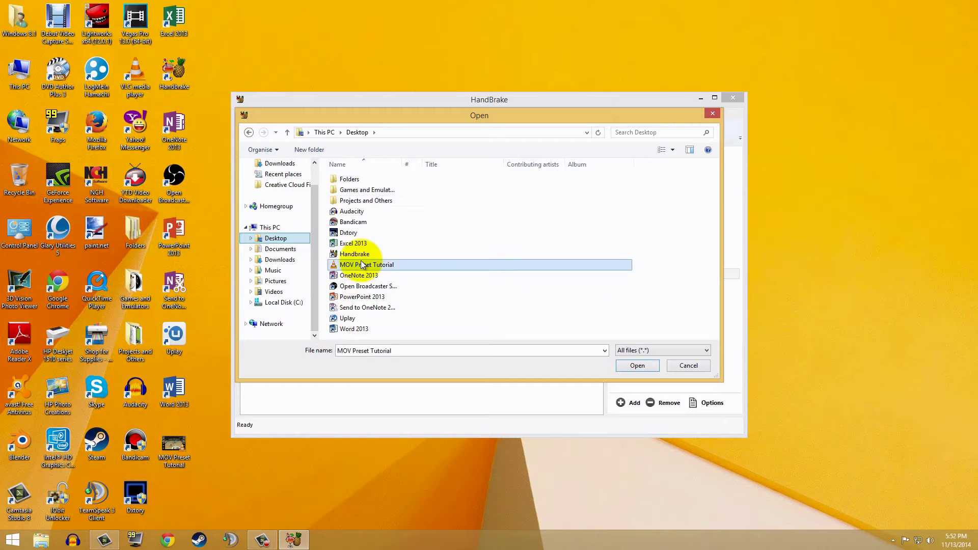
pyautogui.click(641, 367)
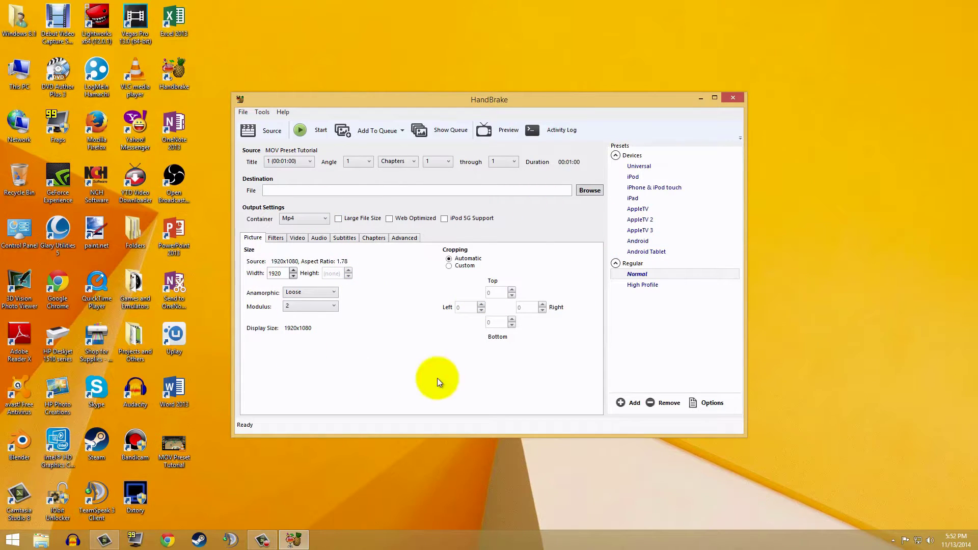
# Keep H.264 (x264) as the output video codec and set the framerate to 60 fps.
pyautogui.click(280, 243)
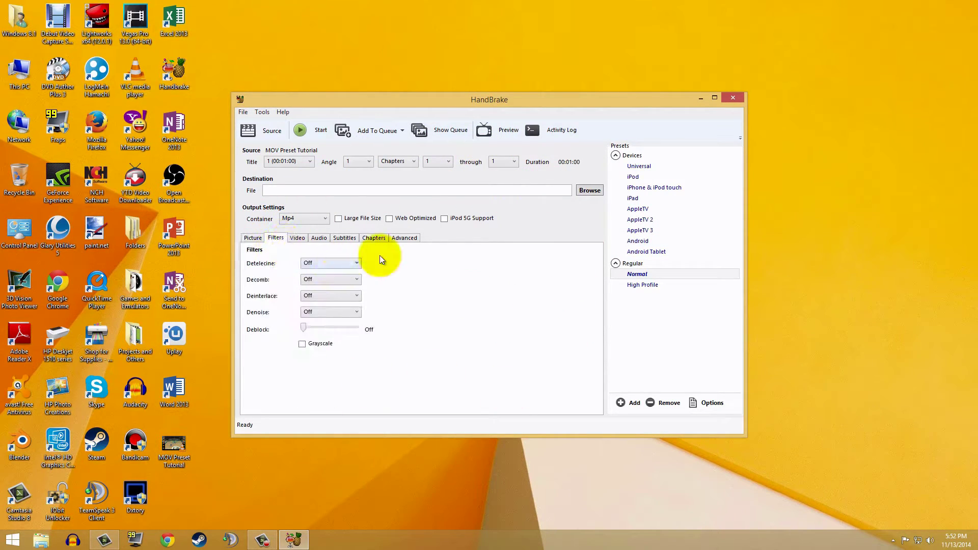
pyautogui.click(298, 238)
pyautogui.click(328, 264)
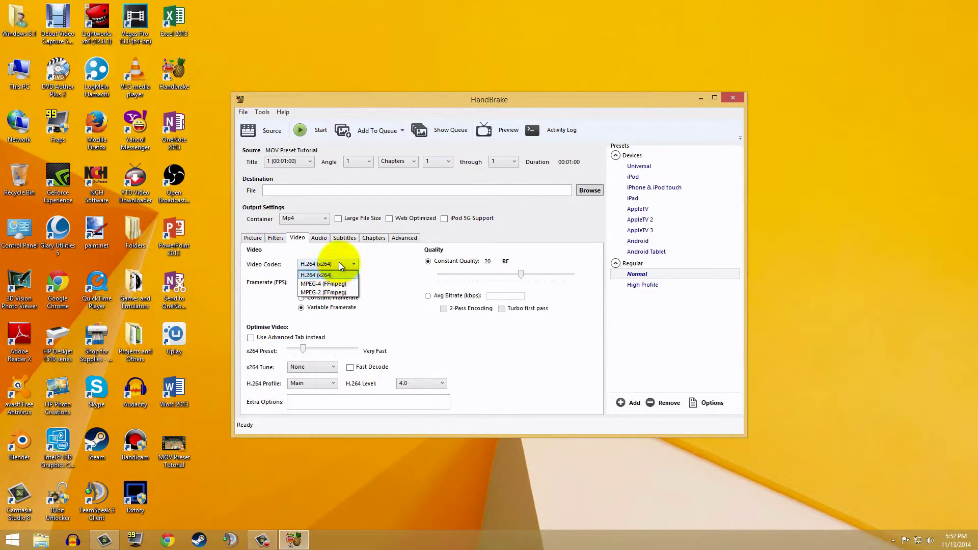
pyautogui.click(339, 263)
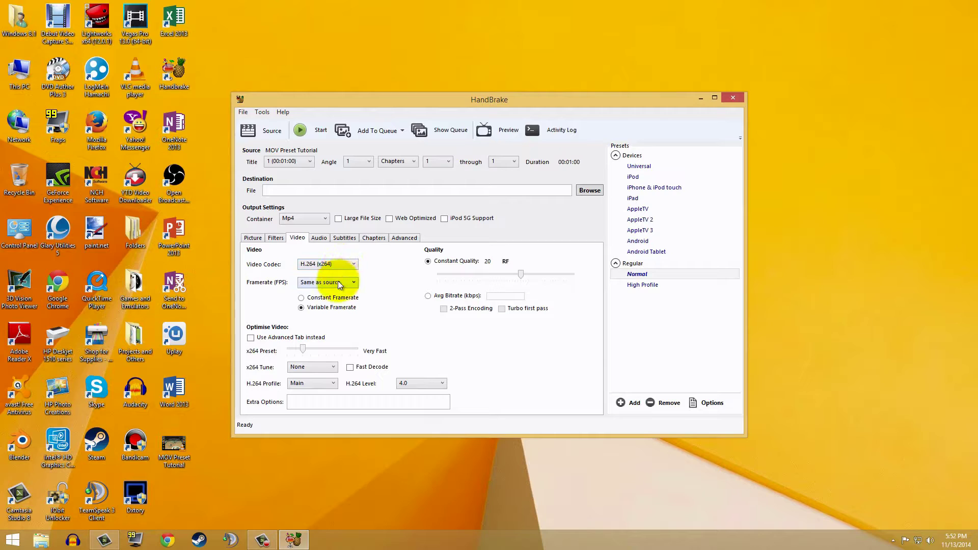
pyautogui.click(314, 287)
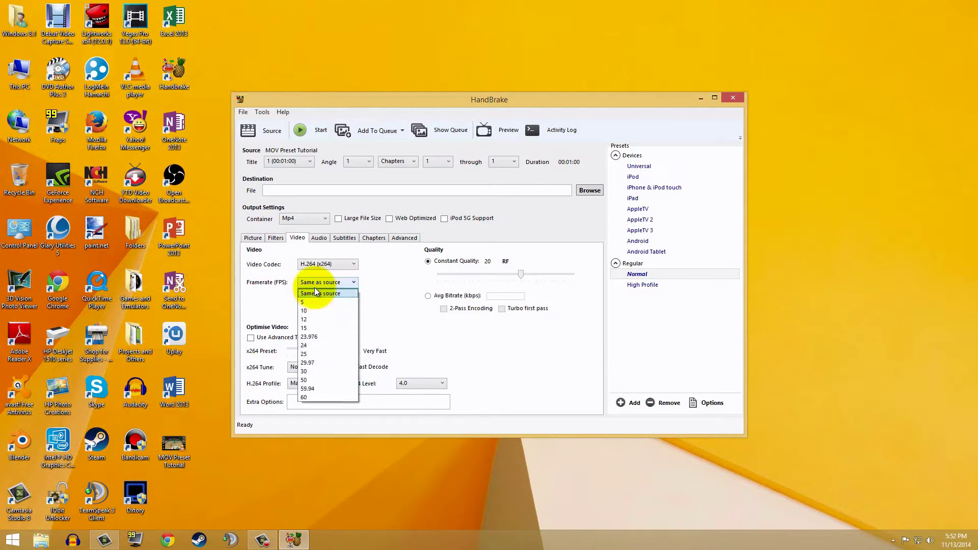
pyautogui.click(313, 394)
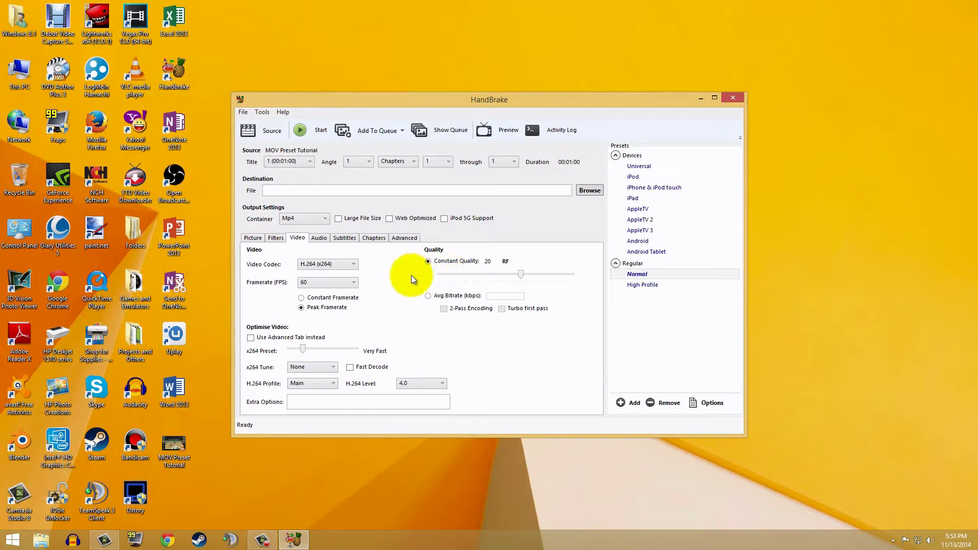
# Switch the video quality to average bitrate at 8000 kbps and view the advanced encoding options.
pyautogui.click(429, 296)
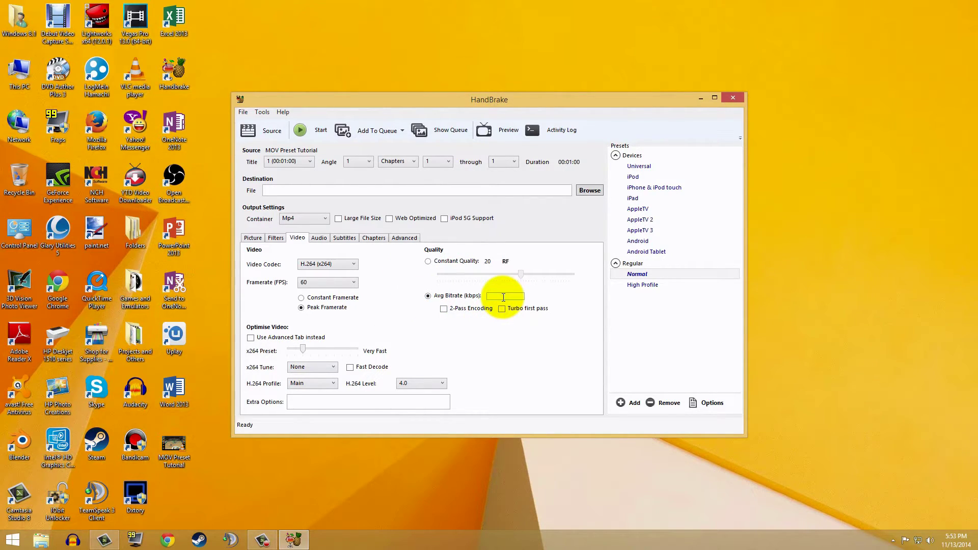
pyautogui.write('8000')
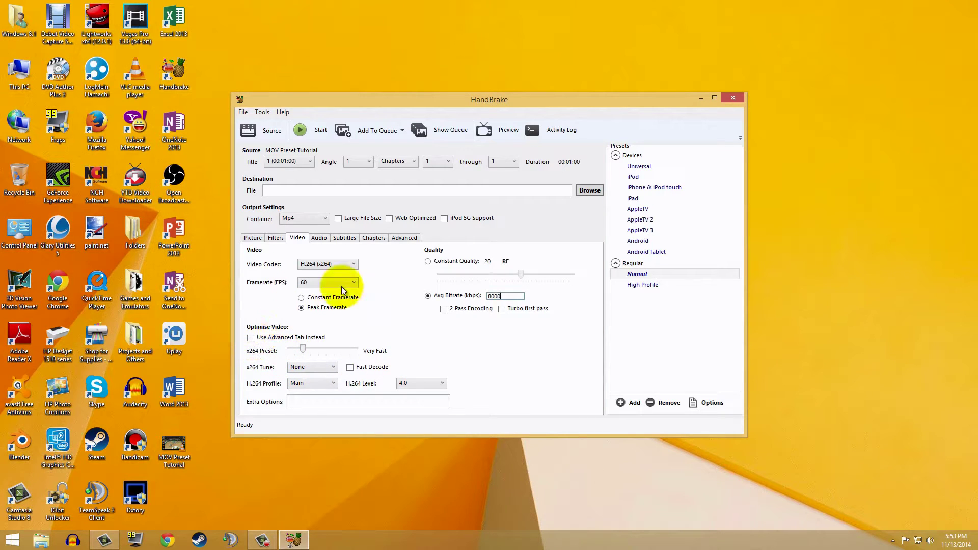
pyautogui.click(404, 238)
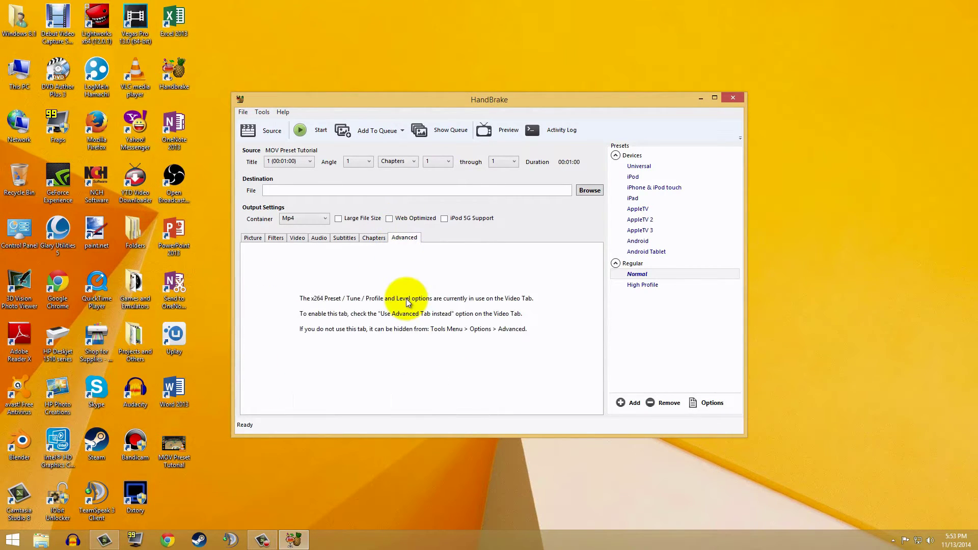
# Enable the option to use the advanced encoding settings in place of the x264 preset, tune and profile options.
pyautogui.click(297, 239)
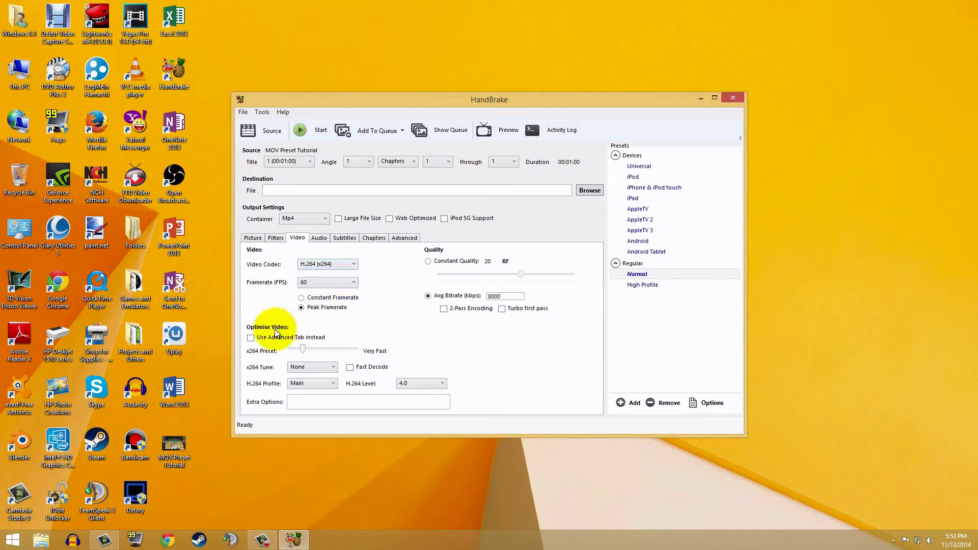
pyautogui.click(251, 337)
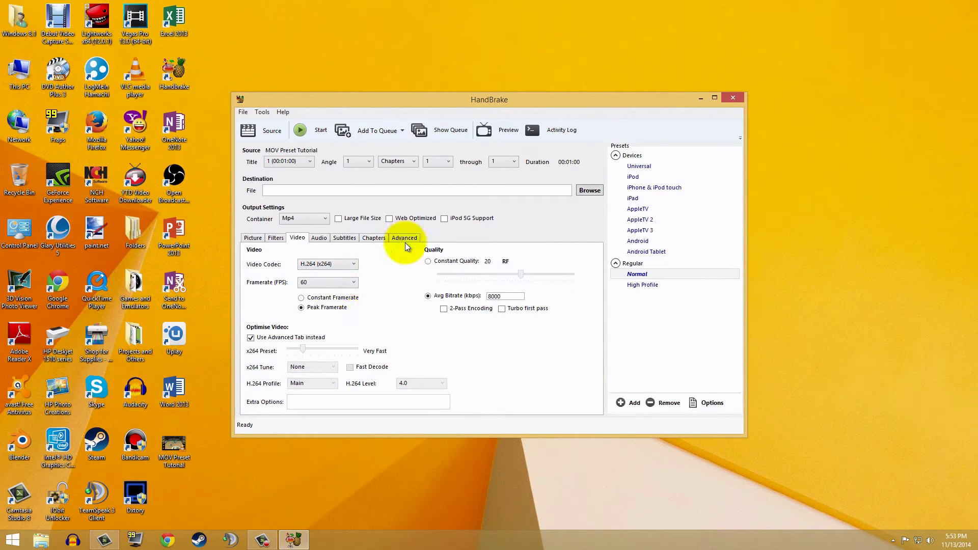
# Set the mixdown of the English AAC audio track to Stereo.
pyautogui.click(319, 238)
pyautogui.click(347, 273)
pyautogui.click(351, 280)
pyautogui.click(351, 280)
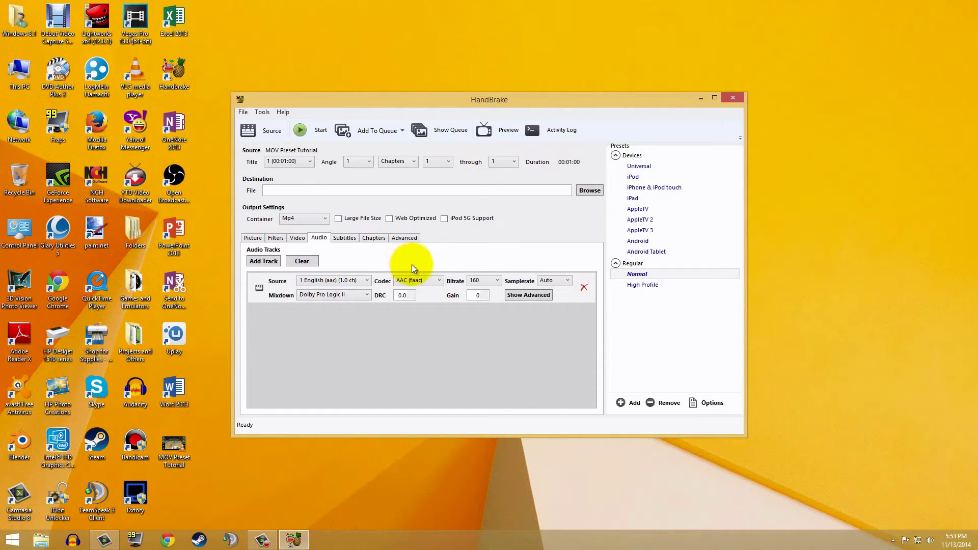
pyautogui.click(351, 280)
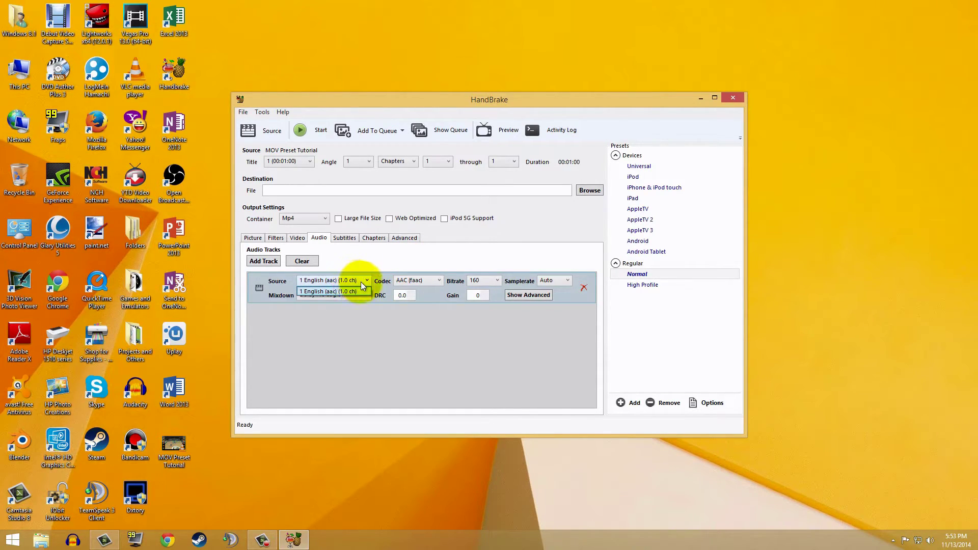
pyautogui.click(352, 281)
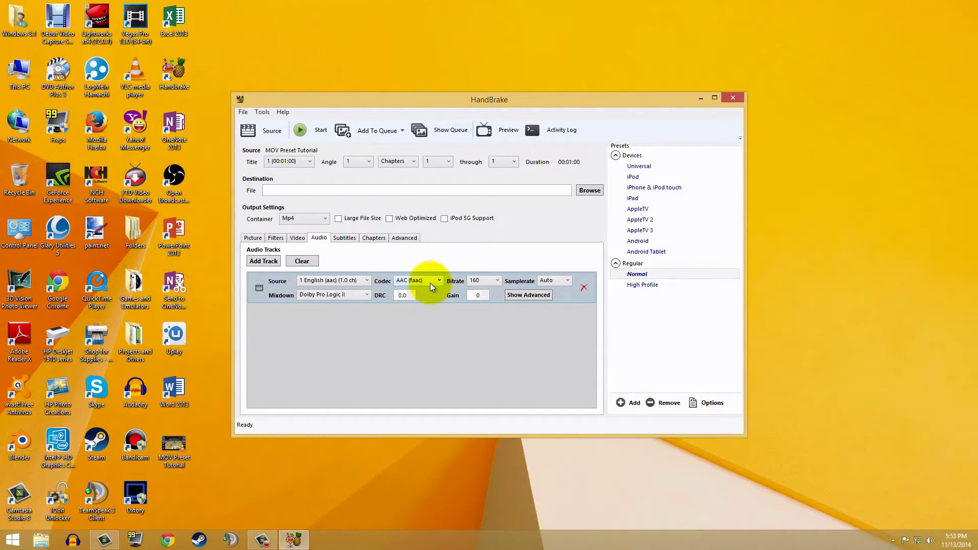
pyautogui.click(359, 296)
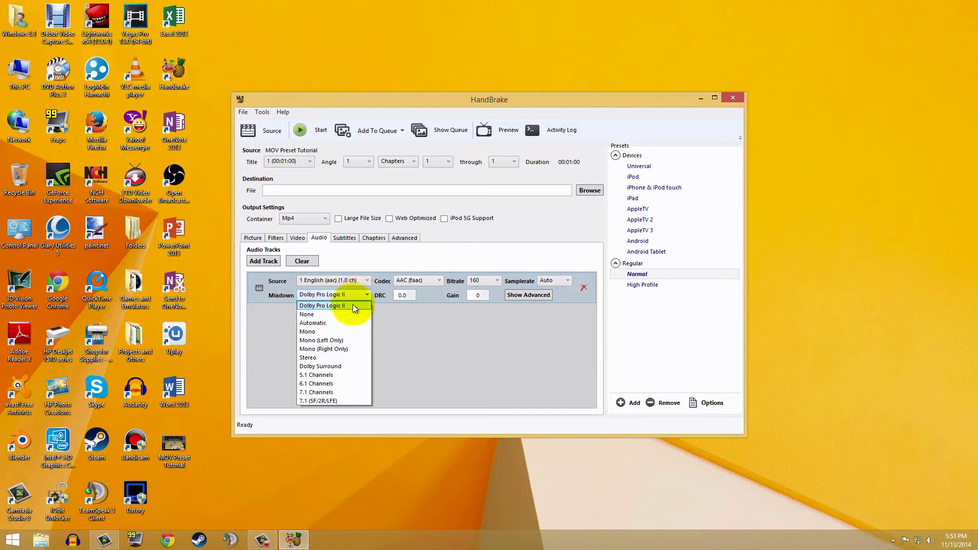
pyautogui.click(326, 357)
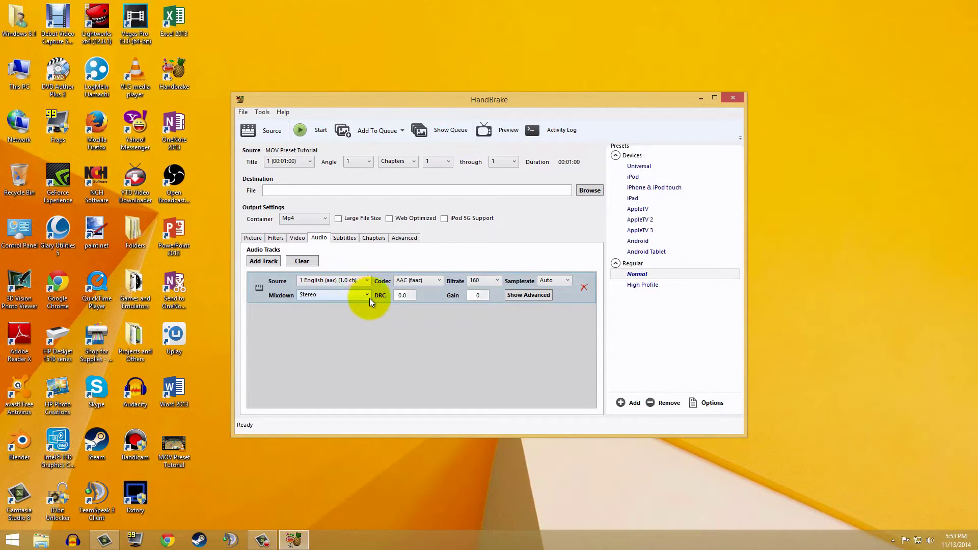
pyautogui.click(432, 283)
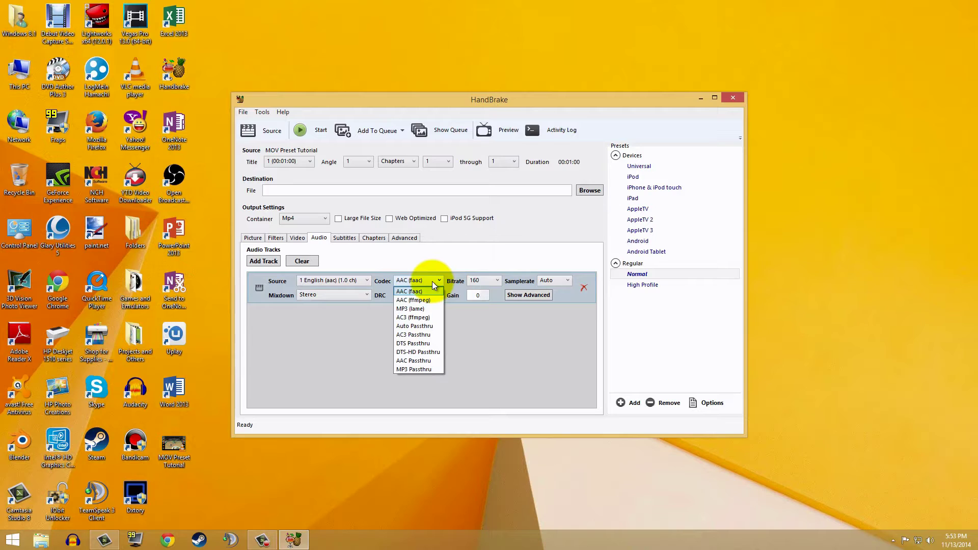
pyautogui.click(432, 281)
pyautogui.click(347, 292)
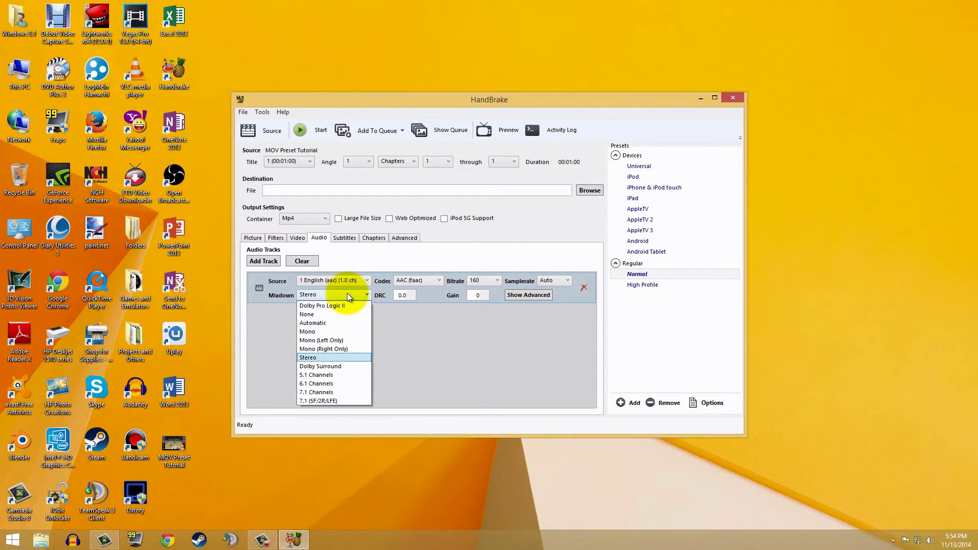
pyautogui.click(347, 293)
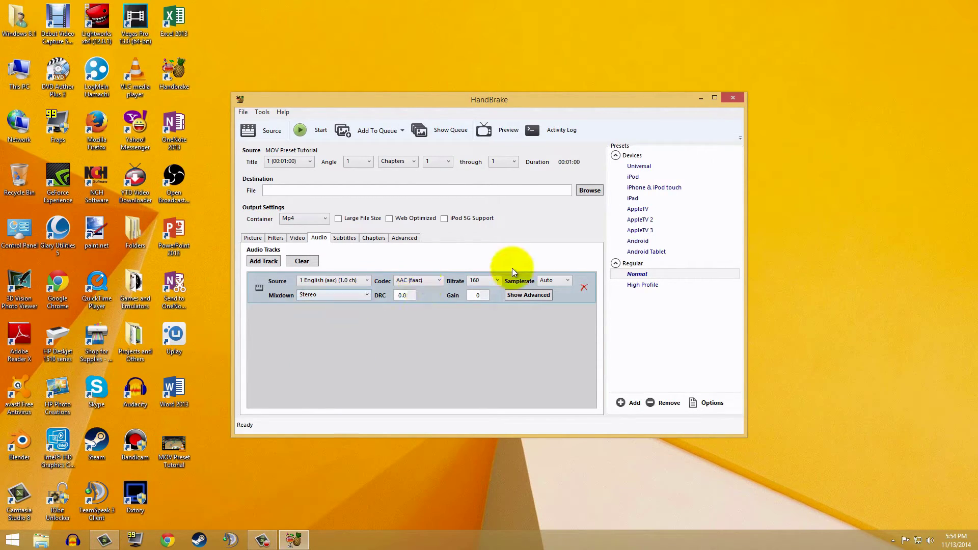
# Keep AAC (faac) as the audio codec and set the track's bitrate to 128 and samplerate to 48.
pyautogui.click(424, 281)
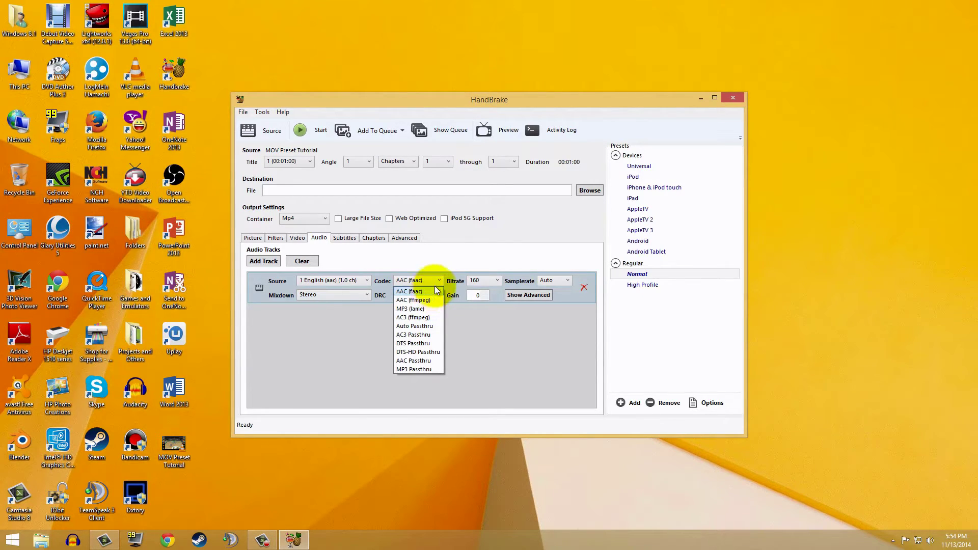
pyautogui.click(440, 283)
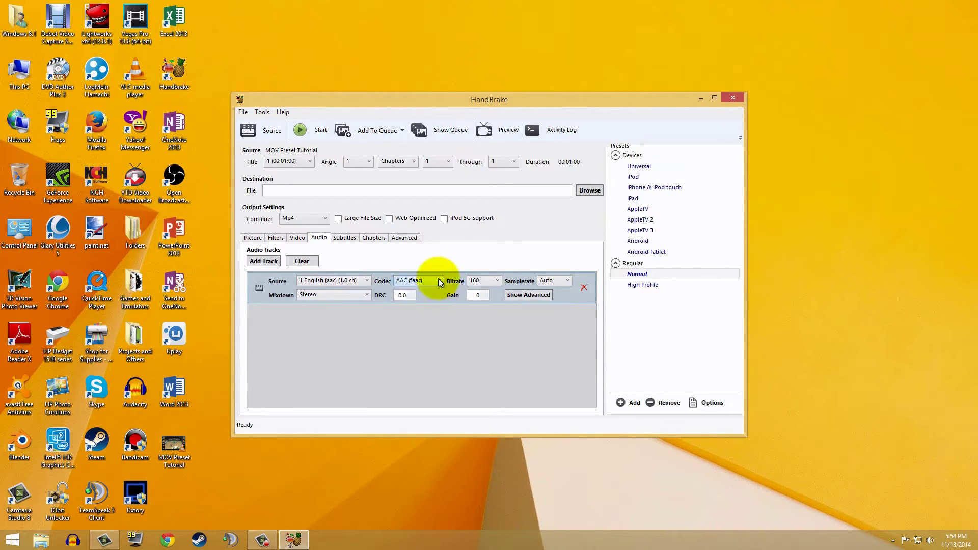
pyautogui.click(475, 281)
pyautogui.click(481, 326)
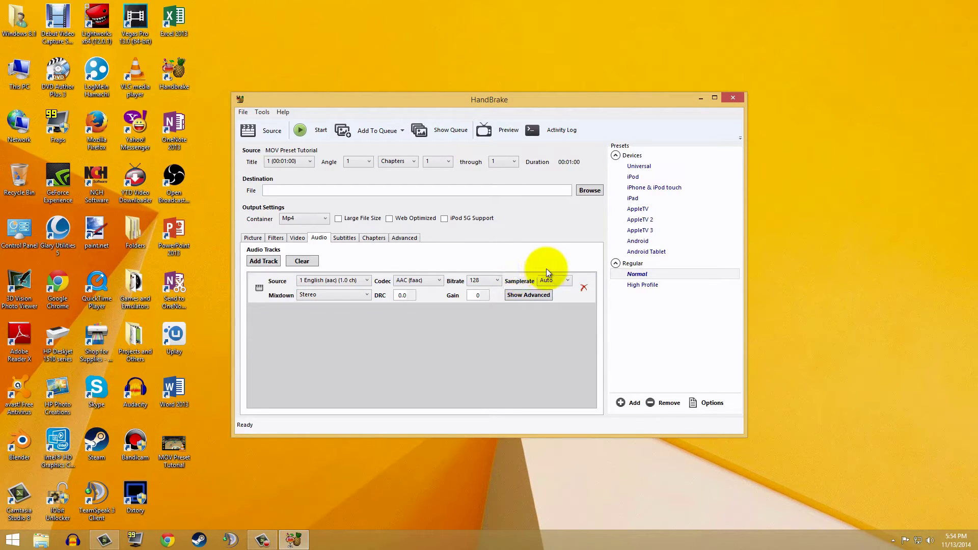
pyautogui.click(564, 283)
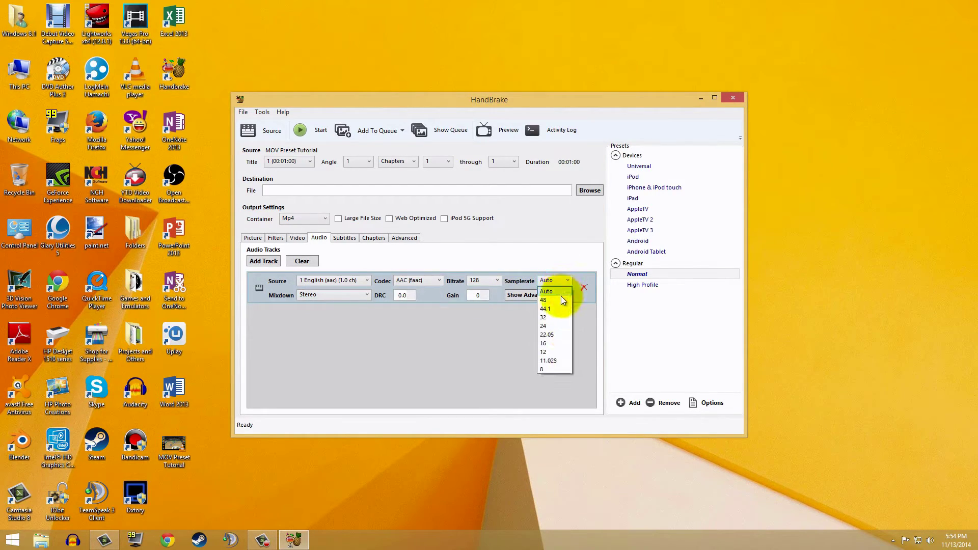
pyautogui.click(555, 300)
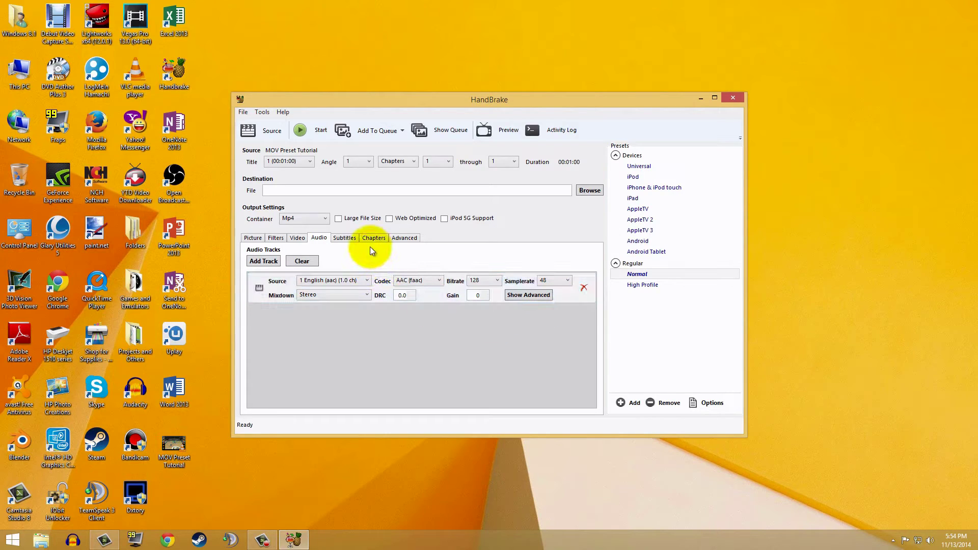
# Look over the subtitle and chapter settings, and set the advanced x264 reference frames to 1.
pyautogui.click(353, 241)
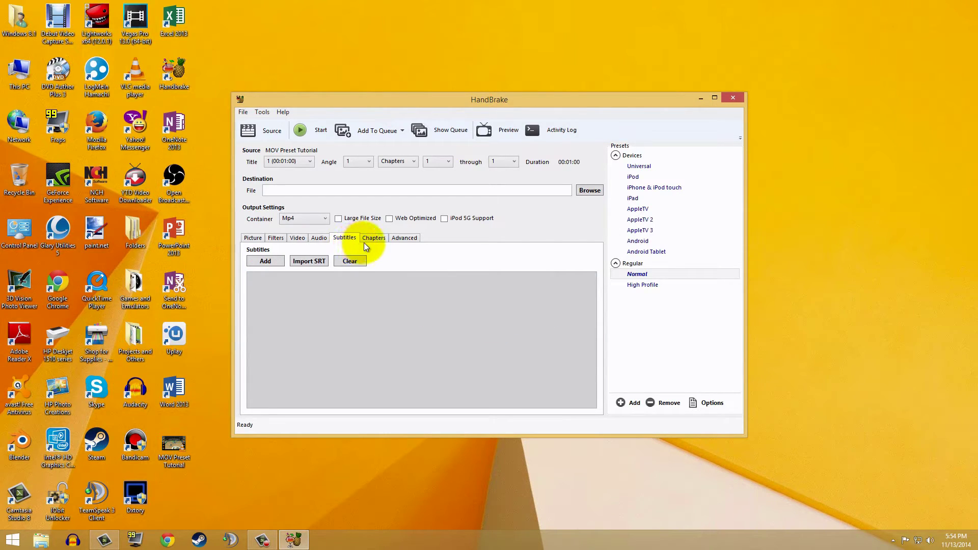
pyautogui.click(371, 246)
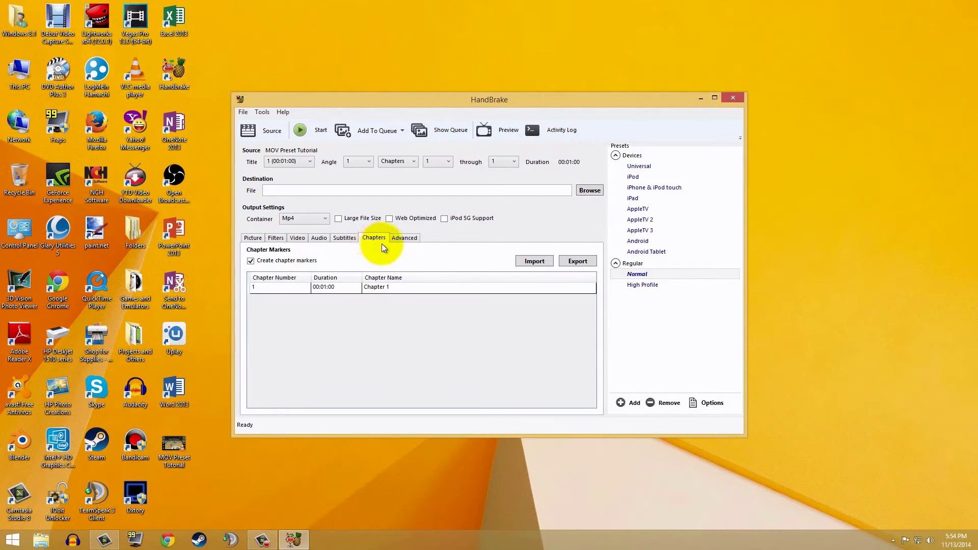
pyautogui.click(402, 241)
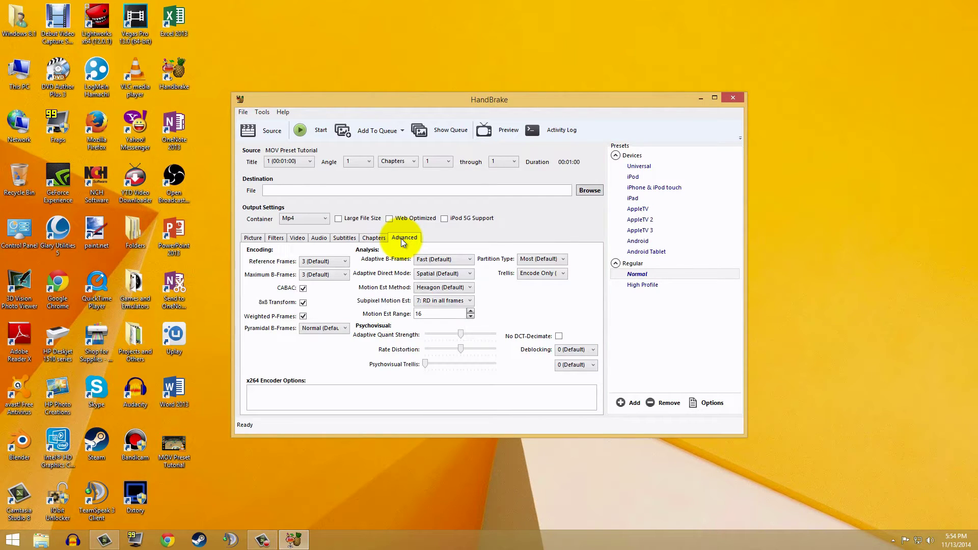
pyautogui.click(298, 240)
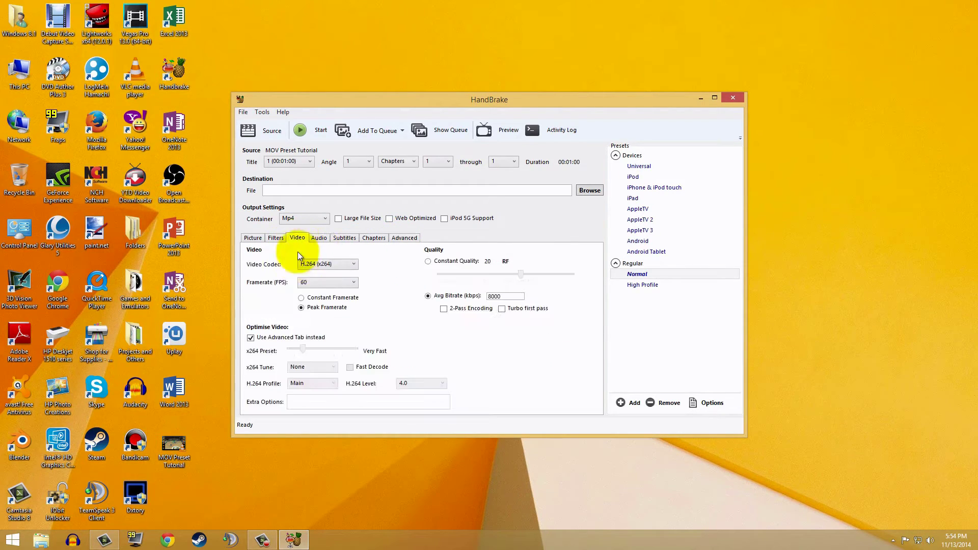
pyautogui.click(400, 240)
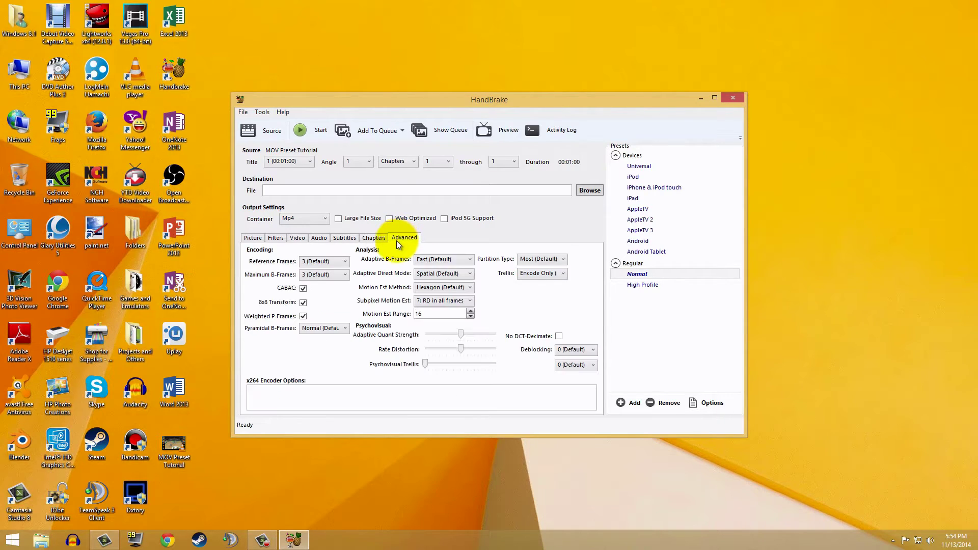
pyautogui.click(343, 262)
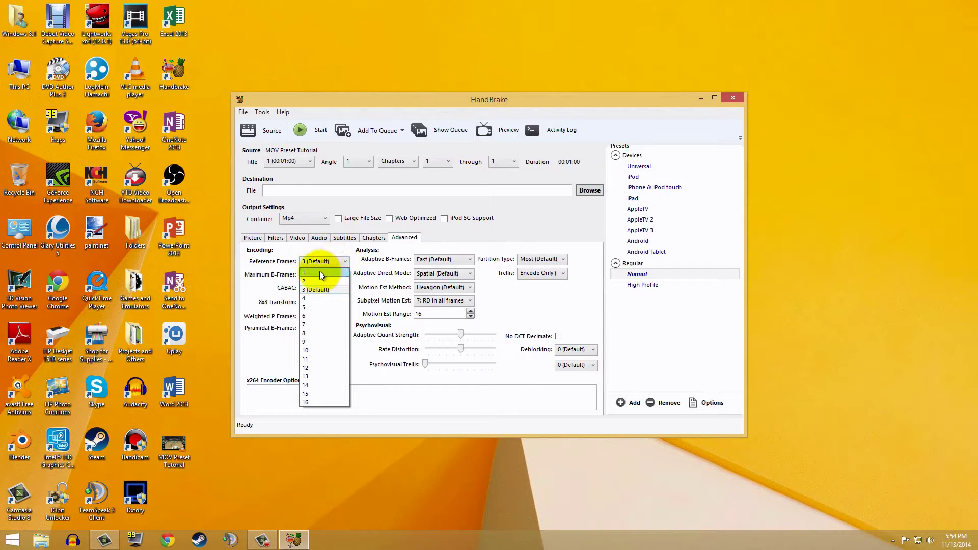
pyautogui.click(320, 273)
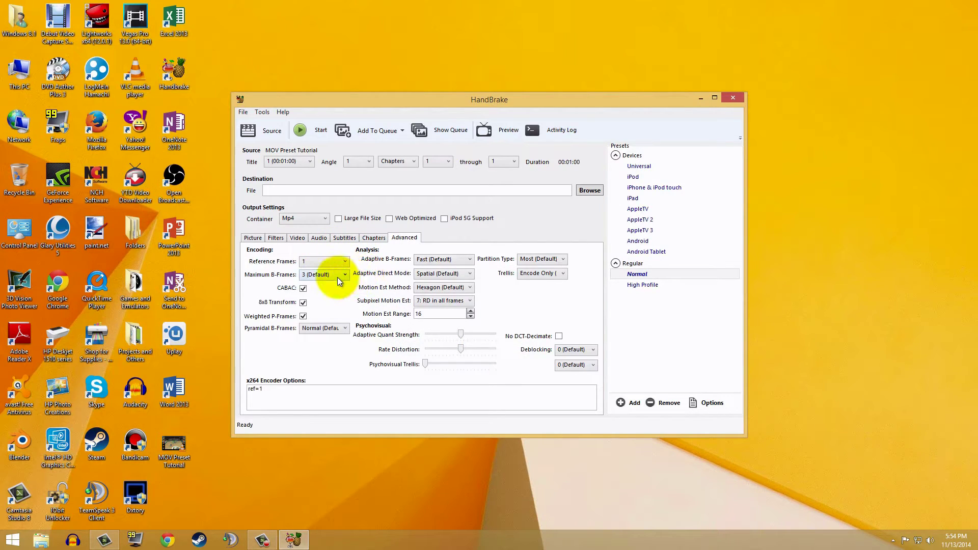
# Set the maximum B-frames to 2 in the advanced encoding options, keeping reference frames at 1.
pyautogui.click(338, 280)
pyautogui.click(312, 302)
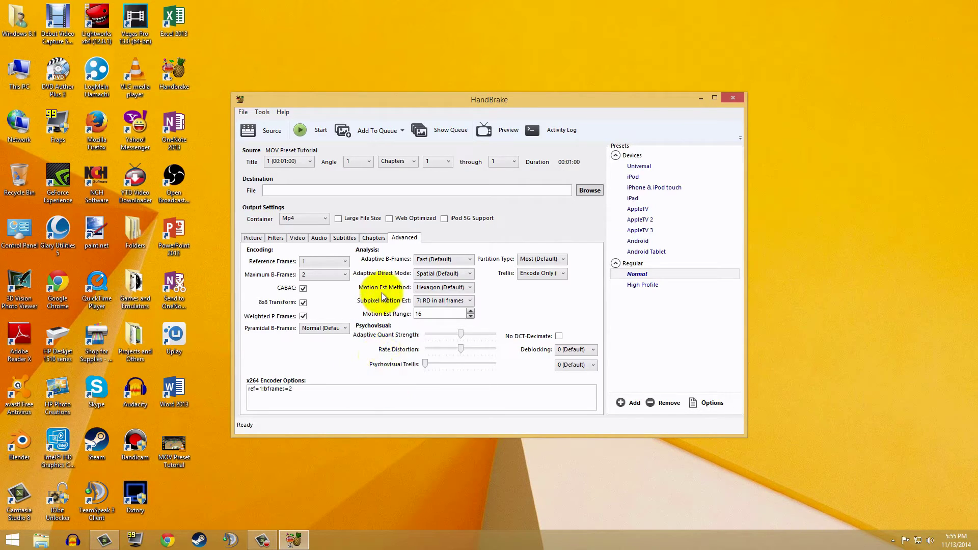
pyautogui.click(341, 261)
pyautogui.click(341, 261)
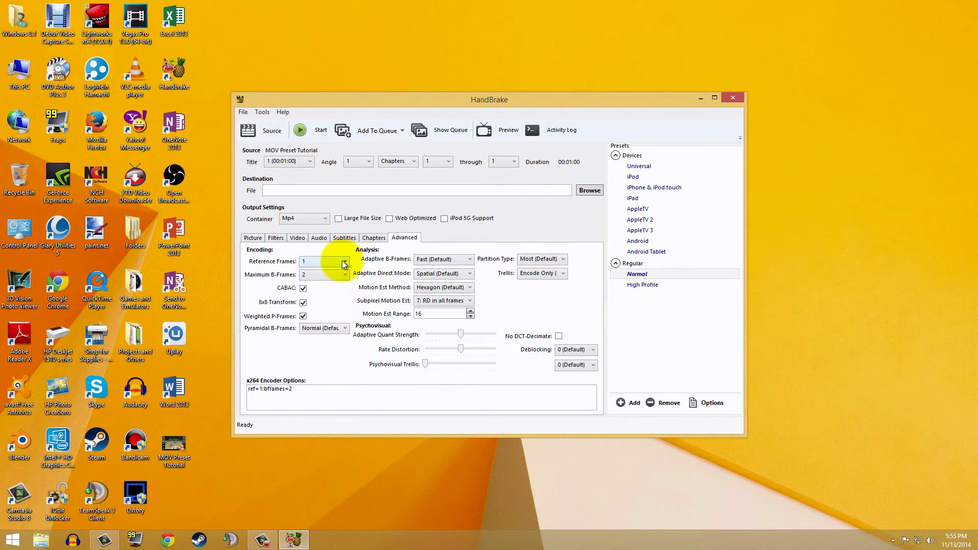
pyautogui.click(334, 275)
pyautogui.click(334, 274)
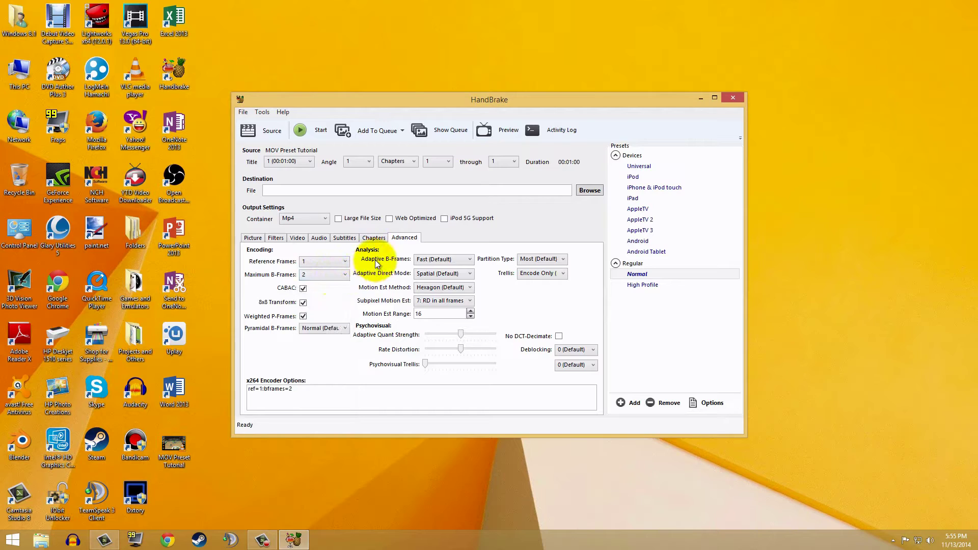
# Keep Mp4 as the output container and enable Web Optimized.
pyautogui.click(258, 239)
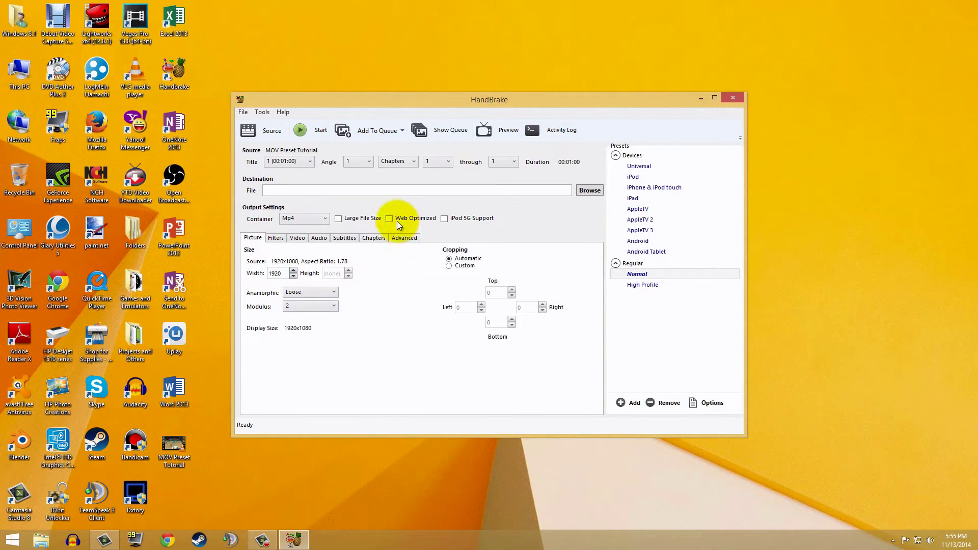
pyautogui.click(314, 223)
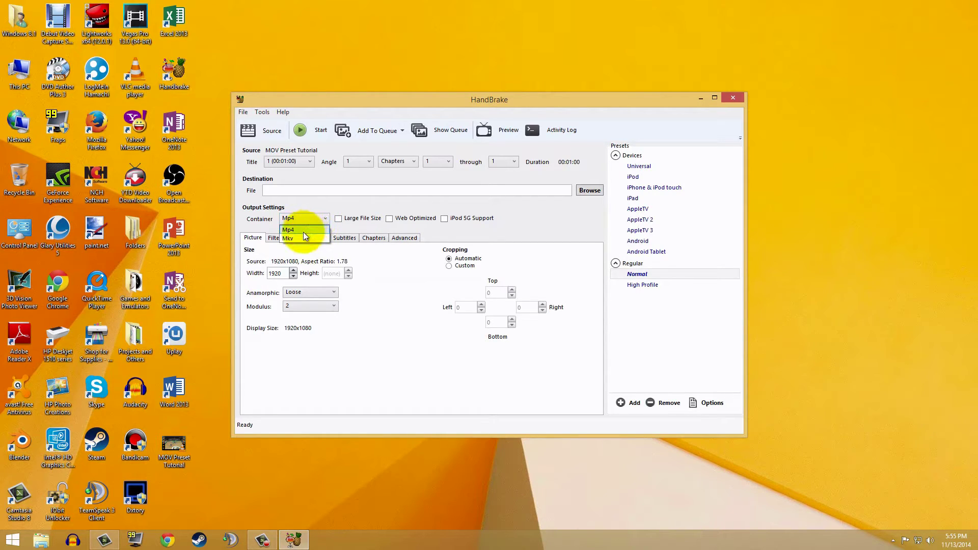
pyautogui.click(299, 218)
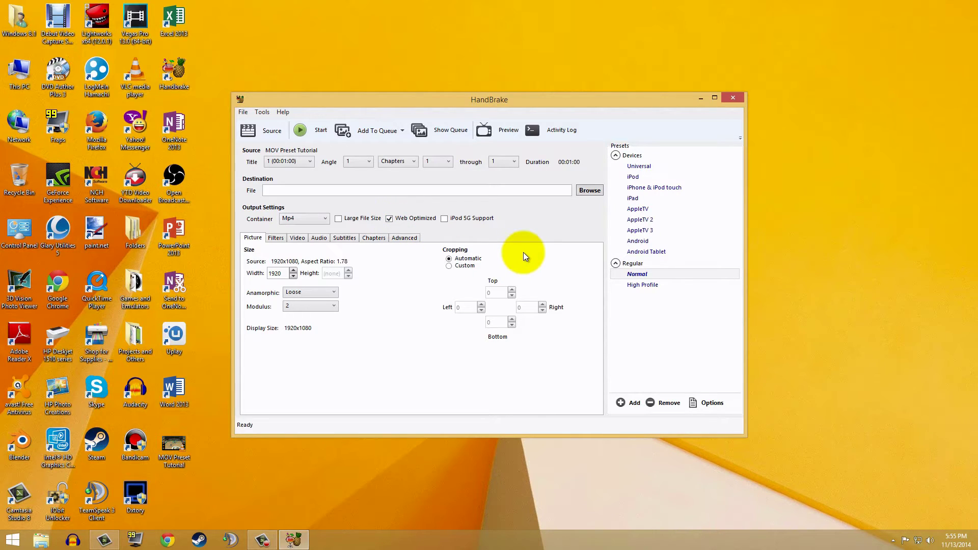
# Set the output destination to an mp4 file named Tutorial video in the Desktop's Projects and Others folder, and start the encode.
pyautogui.click(320, 130)
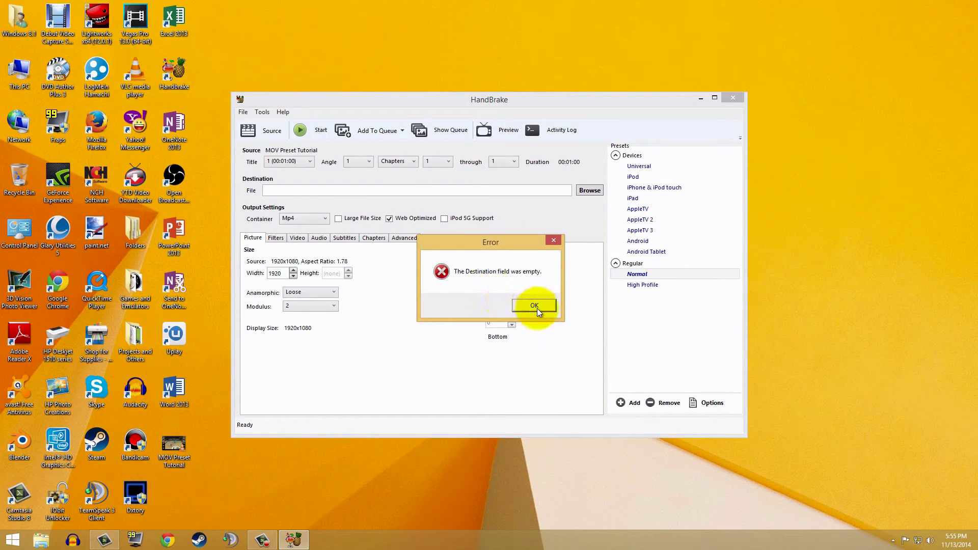
pyautogui.click(537, 307)
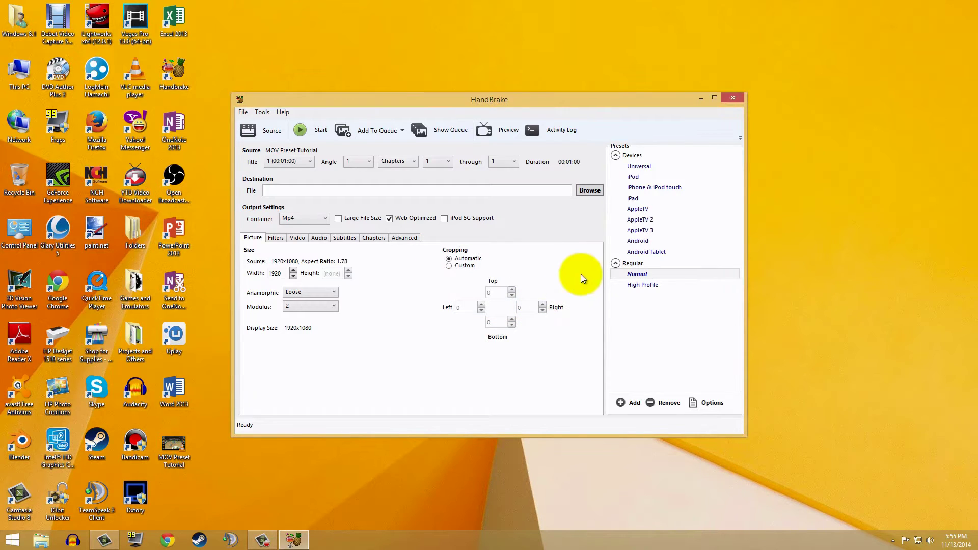
pyautogui.click(600, 194)
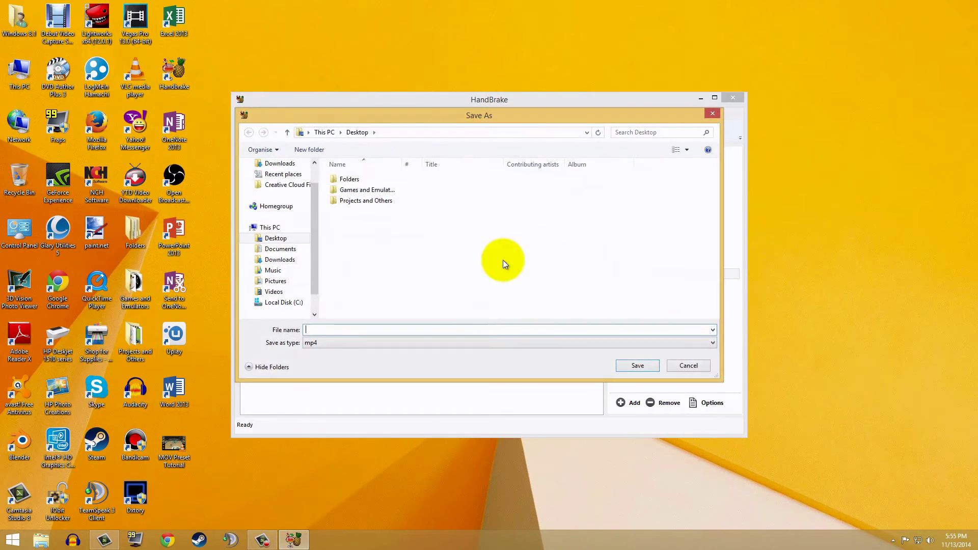
pyautogui.doubleClick(350, 200)
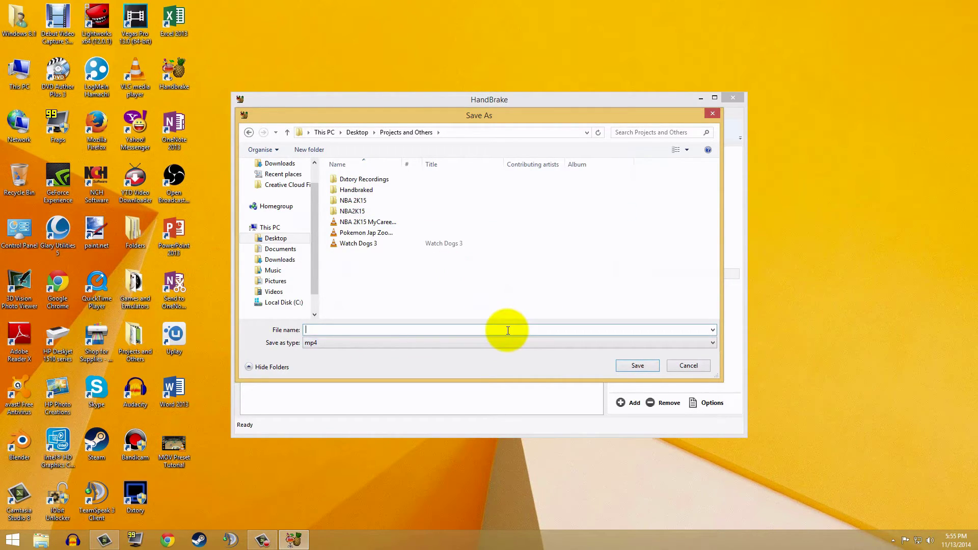
pyautogui.write('Test File')
pyautogui.hotkey('ctrl', 'a')
pyautogui.press('BackSpace')
pyautogui.write('Tutorial video')
pyautogui.click(642, 346)
pyautogui.click(642, 346)
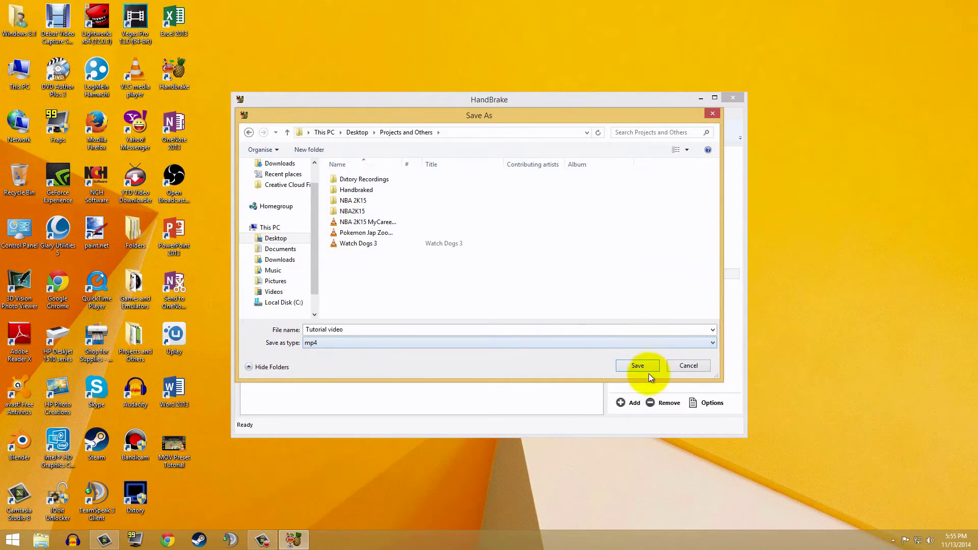
pyautogui.click(638, 366)
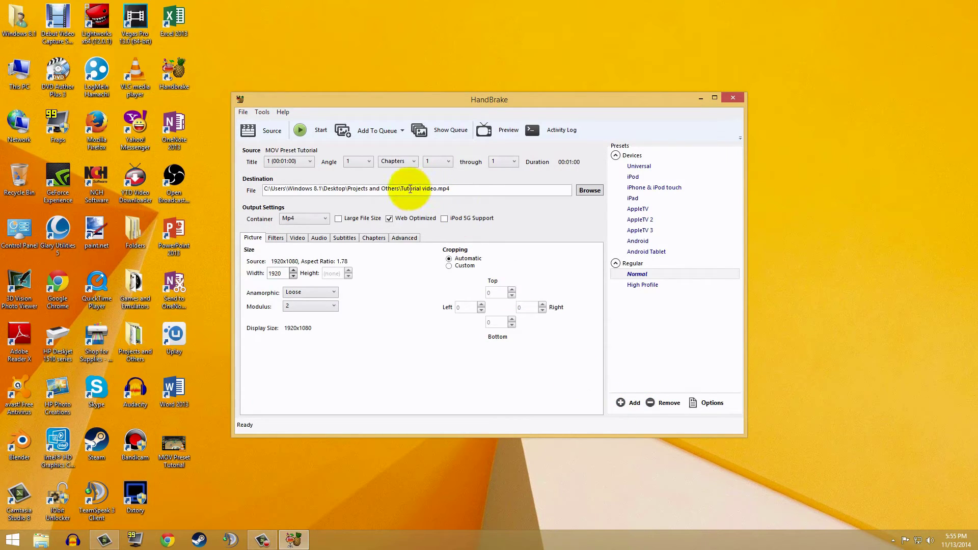
pyautogui.click(313, 133)
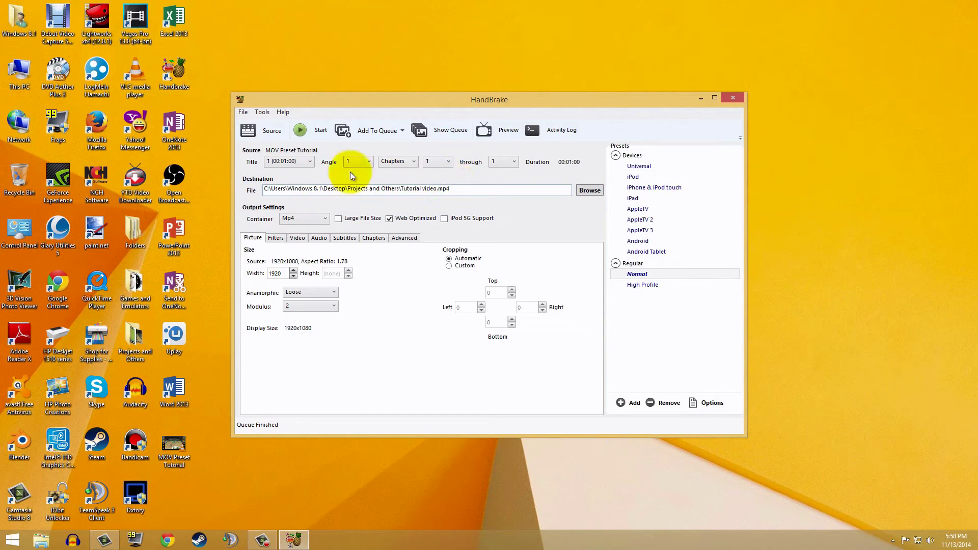
# Open the Projects and Others folder from the desktop and locate the encoded Tutorial video file.
pyautogui.doubleClick(144, 343)
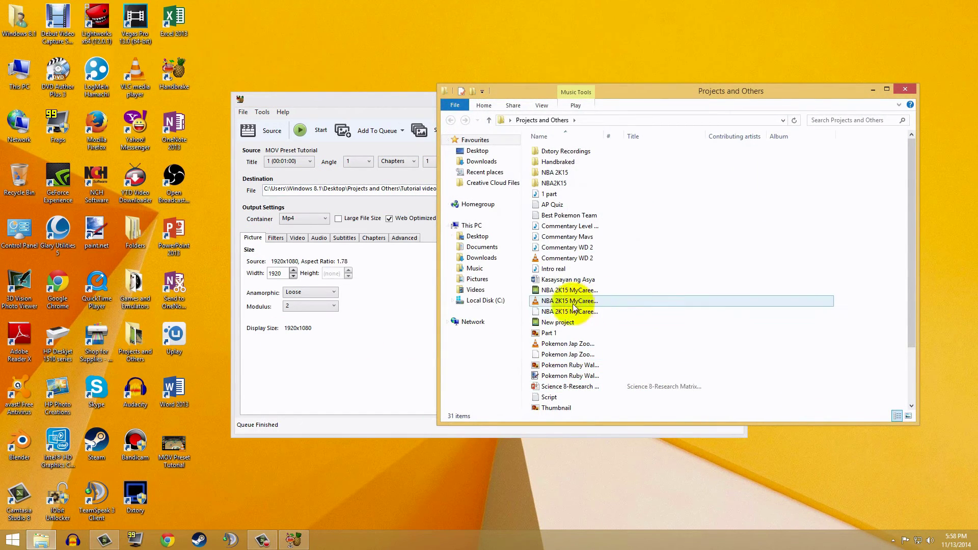
pyautogui.scroll(-3, 522, 306)
pyautogui.scroll(3, 523, 307)
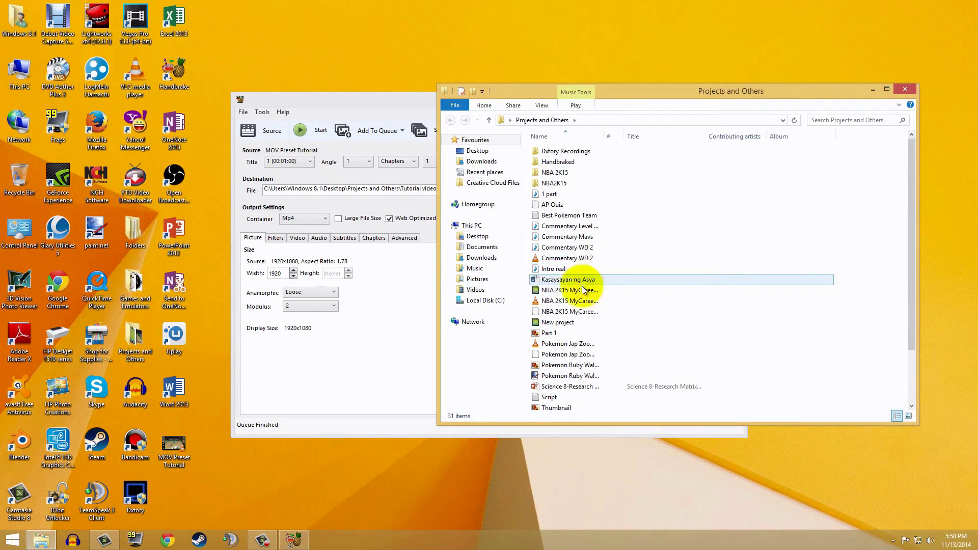
pyautogui.scroll(-2, 581, 291)
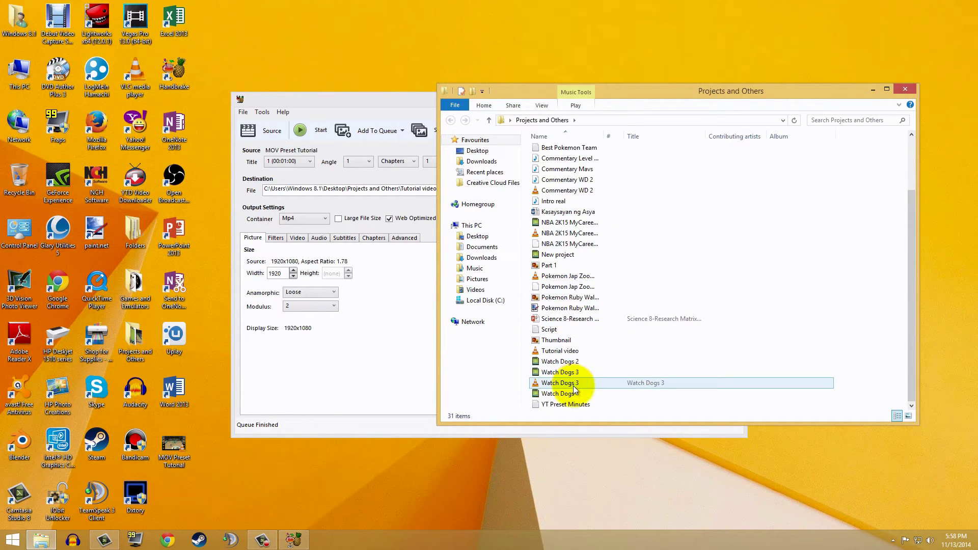
pyautogui.scroll(2, 573, 386)
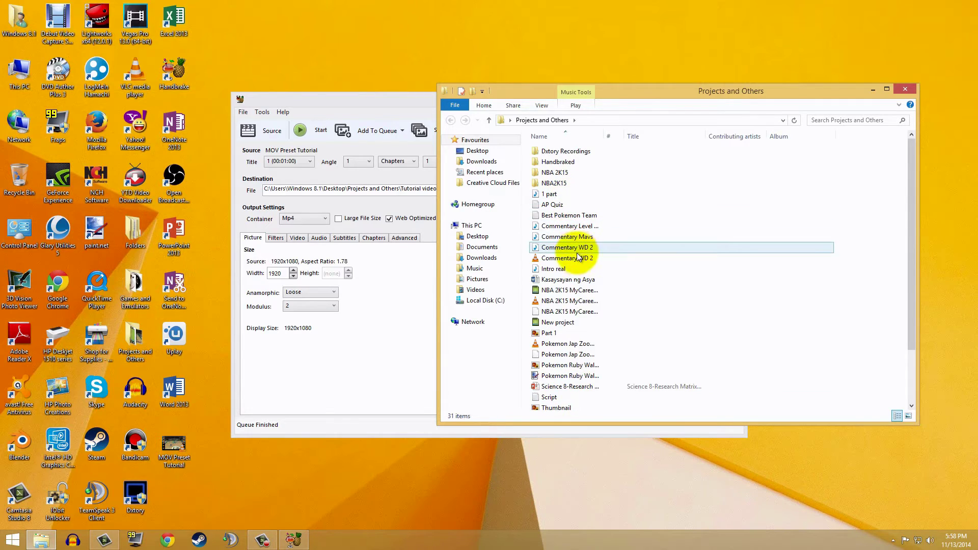
pyautogui.click(578, 301)
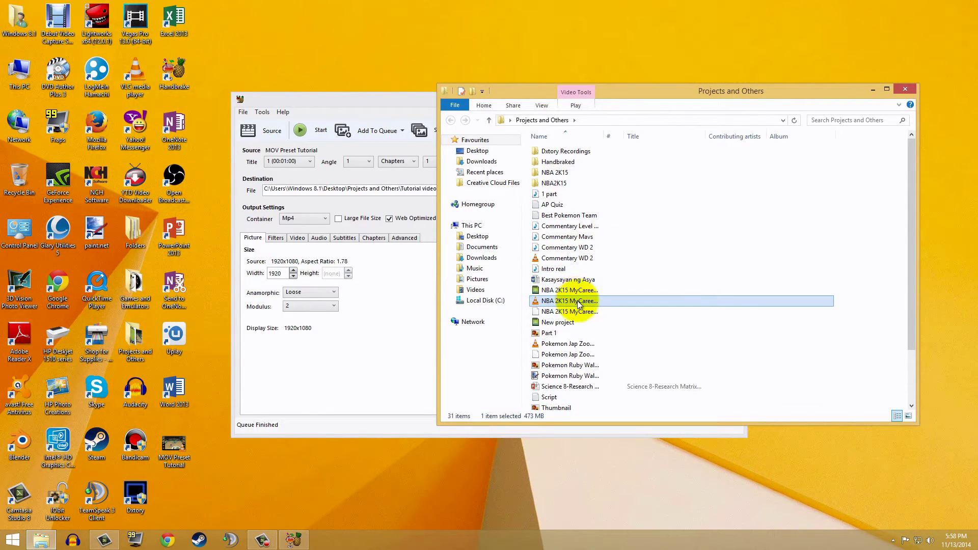
pyautogui.click(527, 336)
pyautogui.scroll(-3, 583, 368)
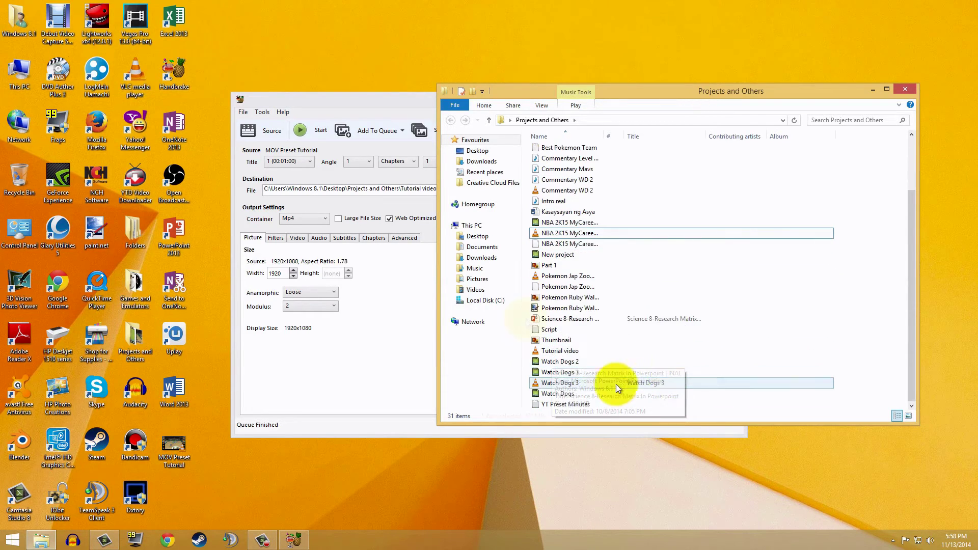
pyautogui.click(568, 352)
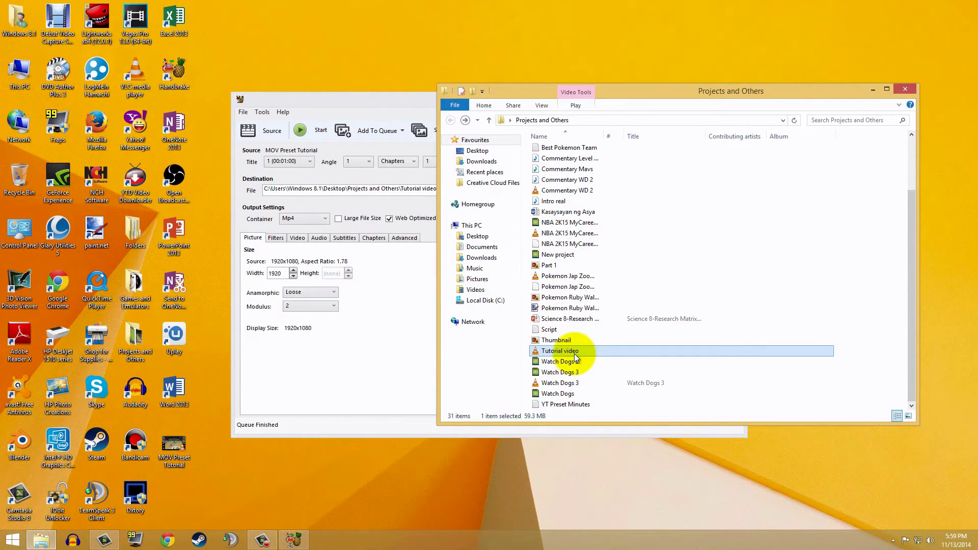
# Examine the Tutorial video file's detailed properties, including its frame size, bitrate, frame rate, audio and file size.
pyautogui.rightClick(574, 353)
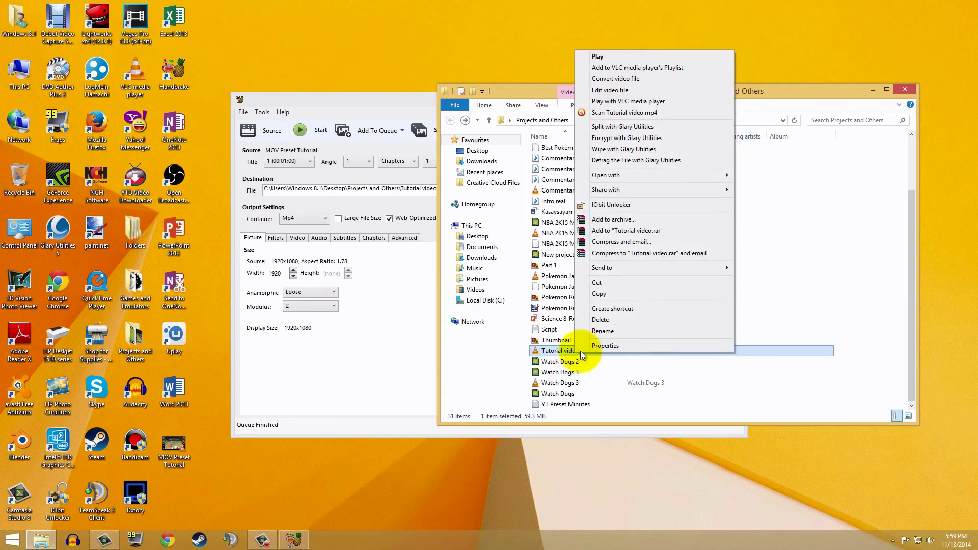
pyautogui.click(587, 346)
pyautogui.click(619, 290)
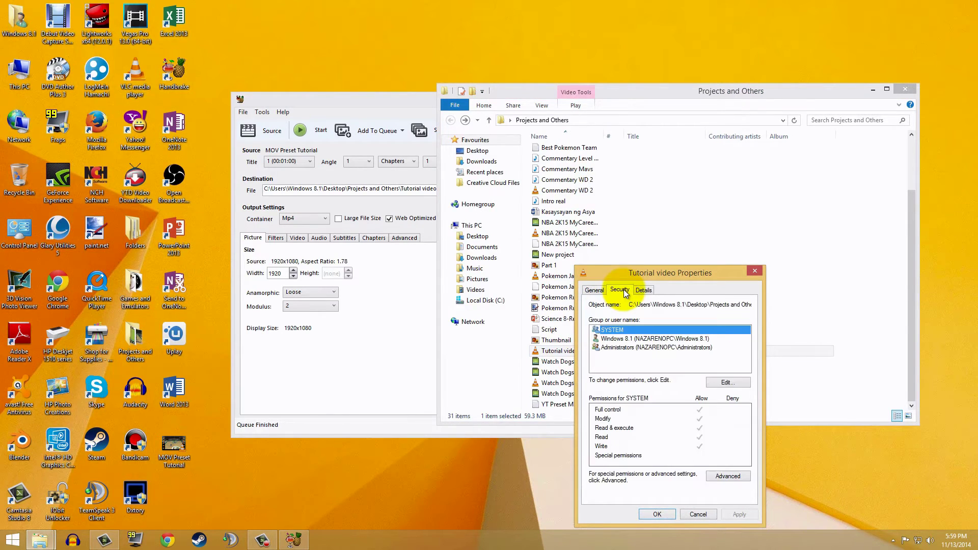
pyautogui.click(643, 290)
pyautogui.click(668, 434)
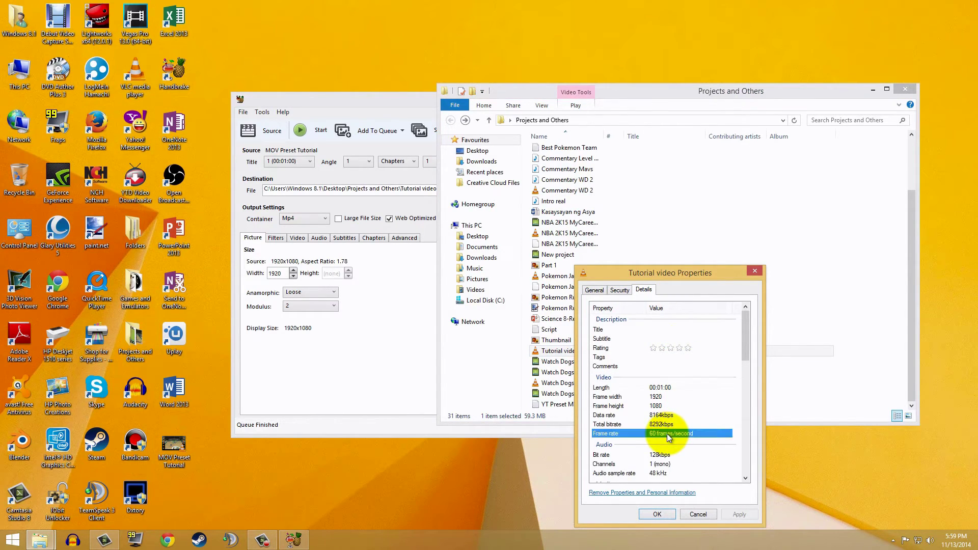
pyautogui.click(668, 423)
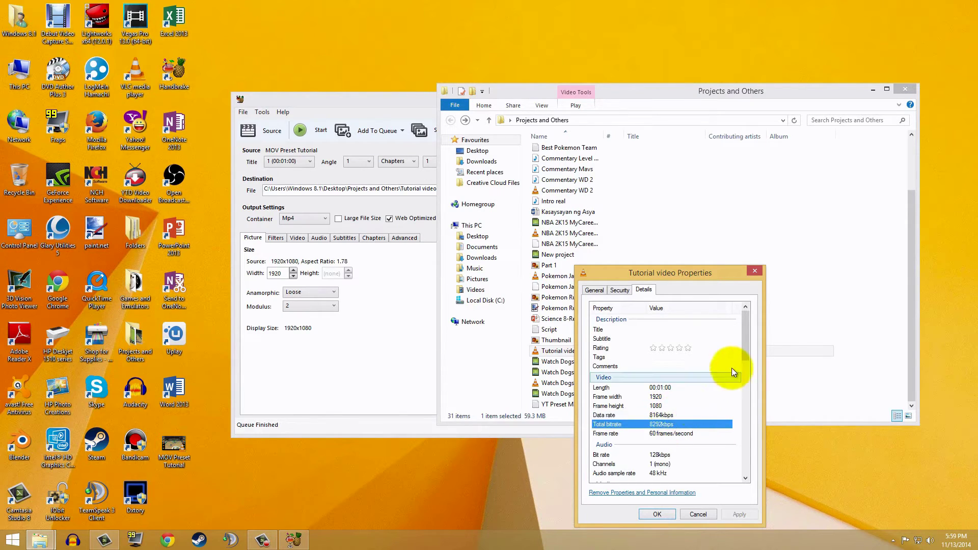
pyautogui.scroll(-4, 747, 355)
pyautogui.click(668, 359)
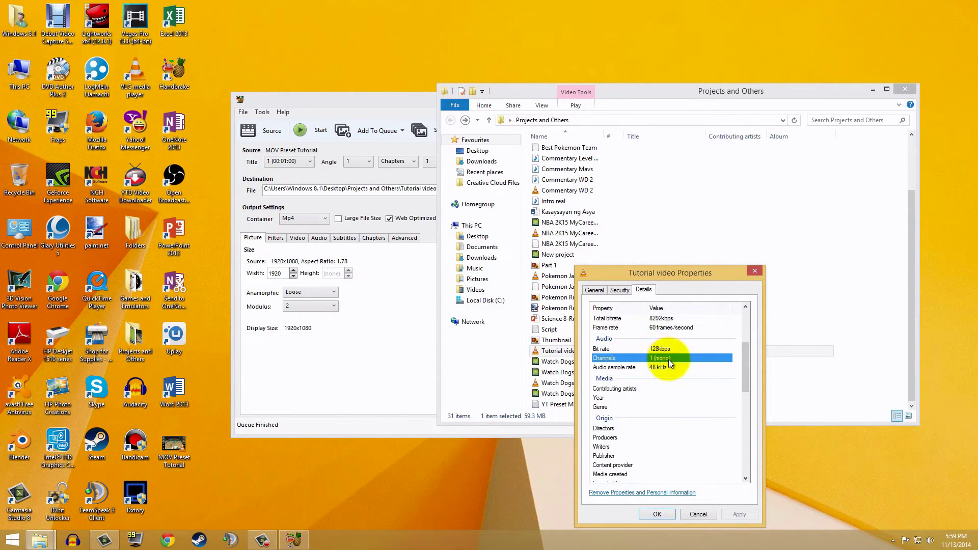
pyautogui.click(669, 368)
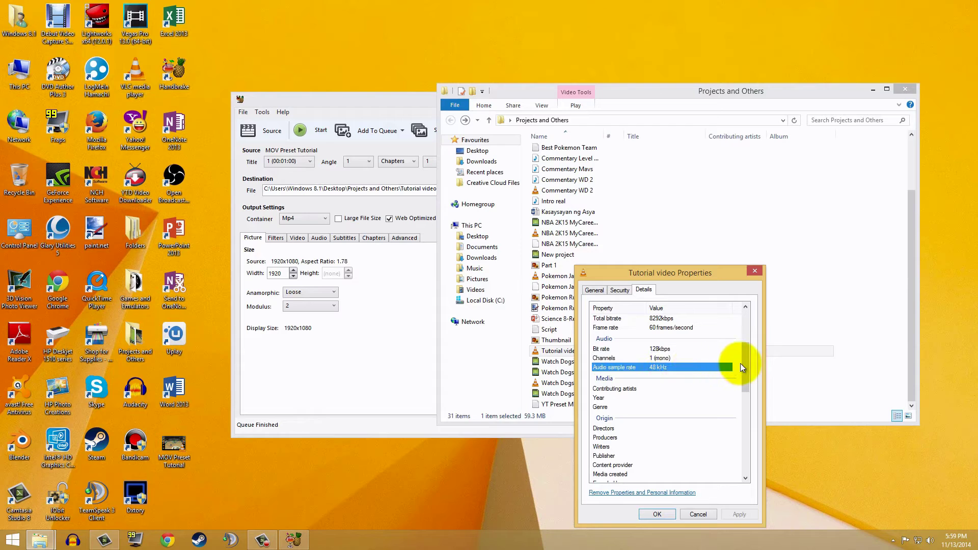
pyautogui.moveTo(744, 364); pyautogui.dragTo(747, 453)
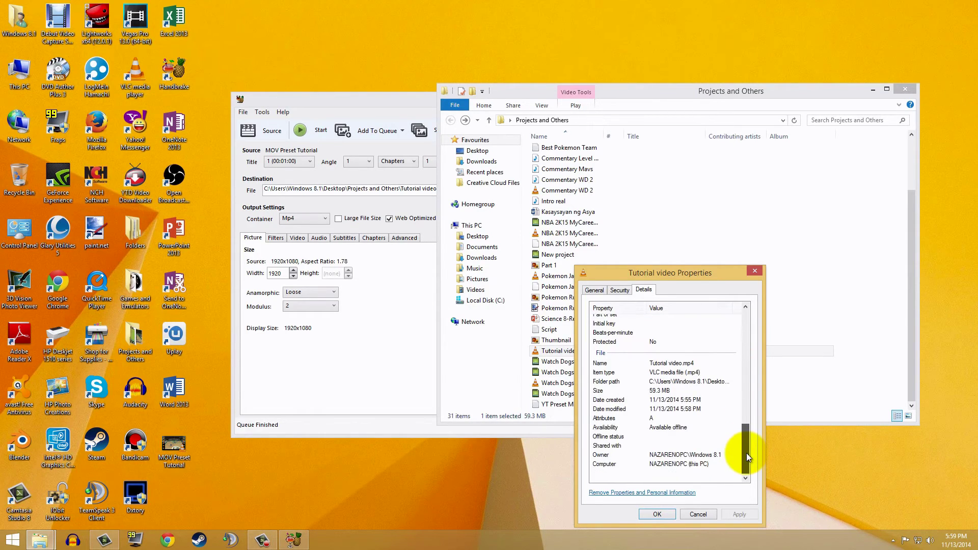
pyautogui.click(673, 514)
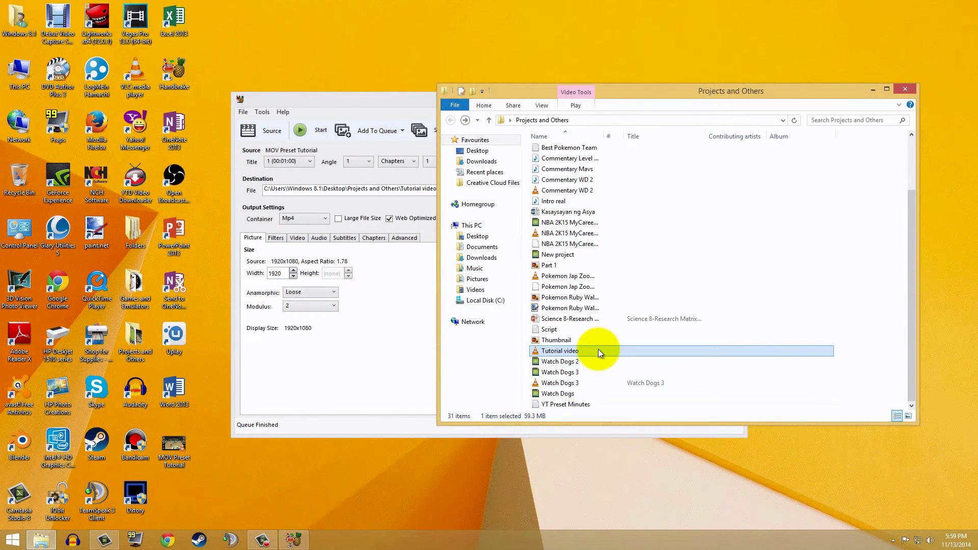
# Play the Tutorial video in VLC to check its picture quality, pause it, and close the player.
pyautogui.doubleClick(598, 350)
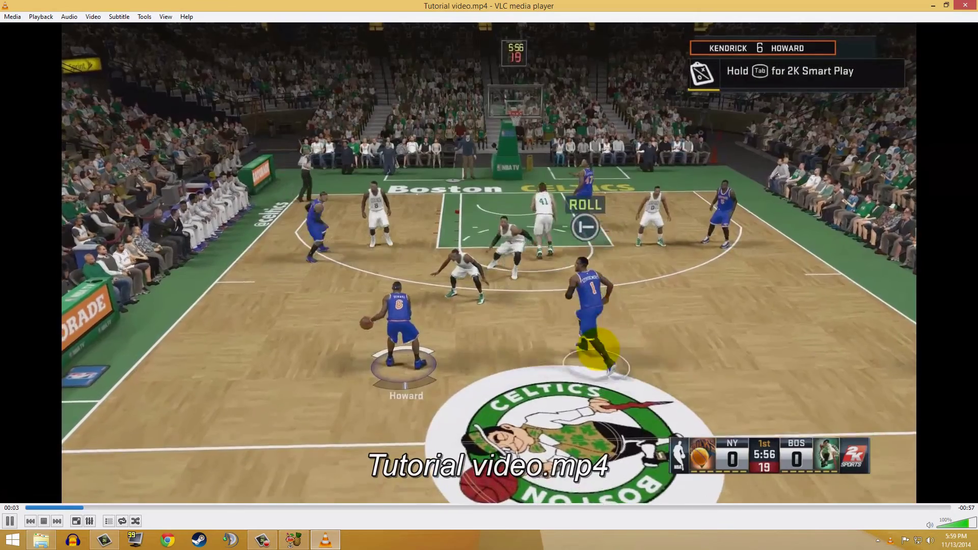
pyautogui.press('space')
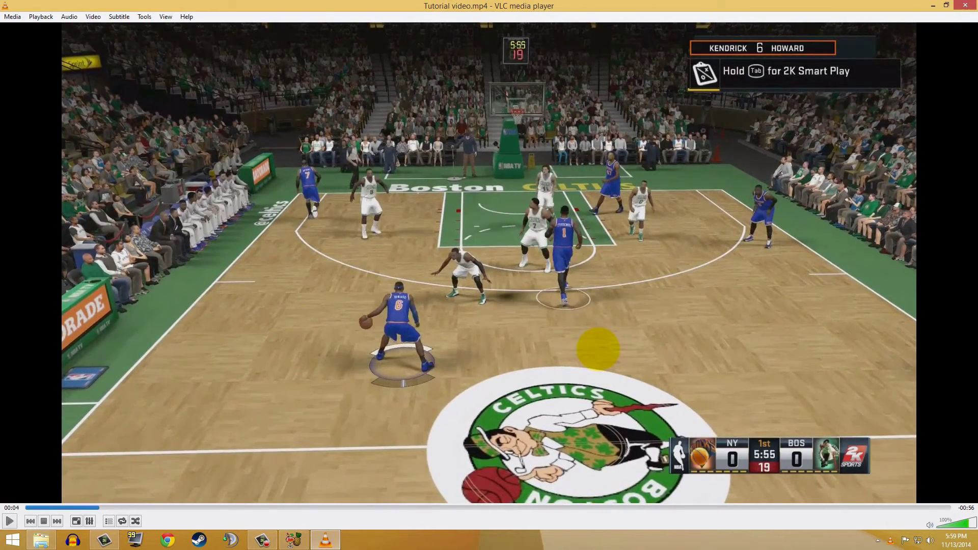
pyautogui.click(964, 6)
pyautogui.click(526, 356)
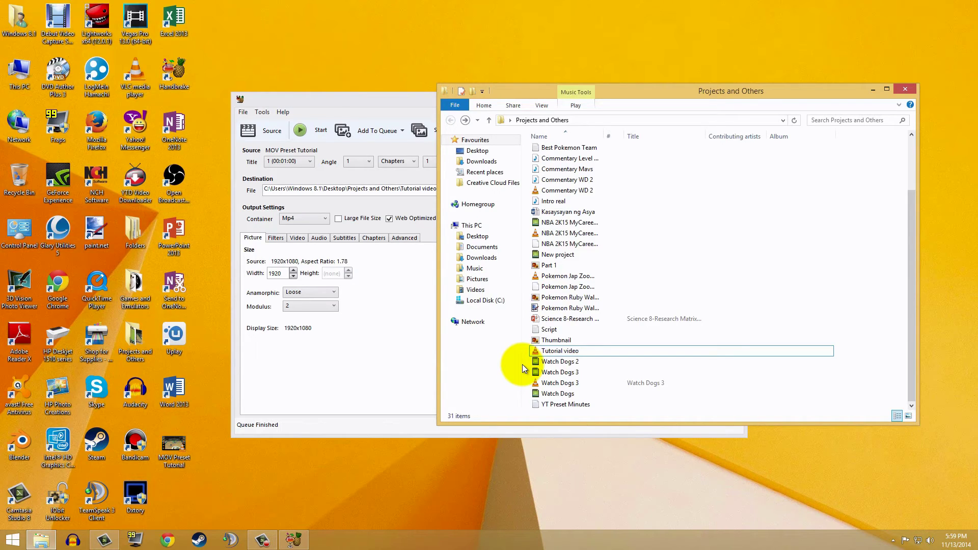
# Select the Tutorial video to read its size, multiply 59.3 by 20 in Calculator, and minimize Calculator.
pyautogui.click(541, 353)
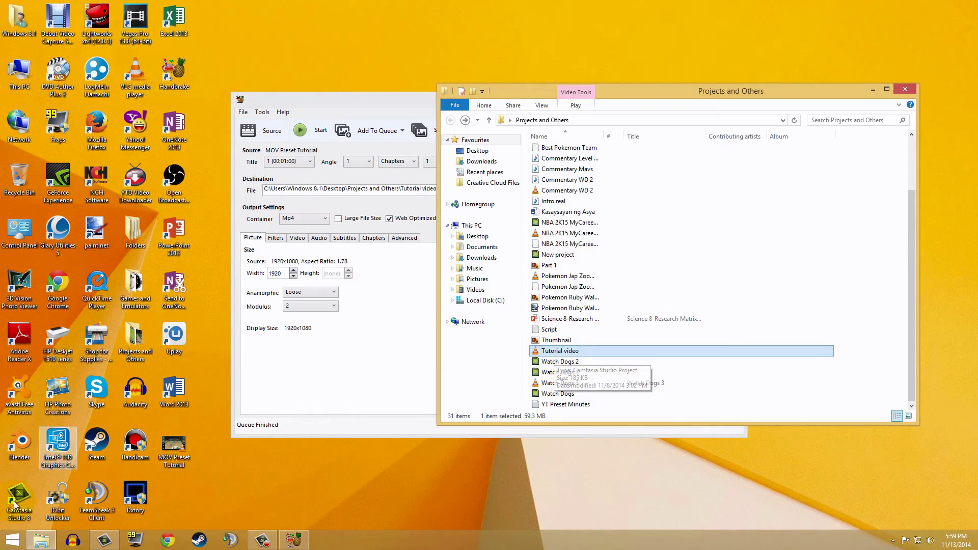
pyautogui.press('super')
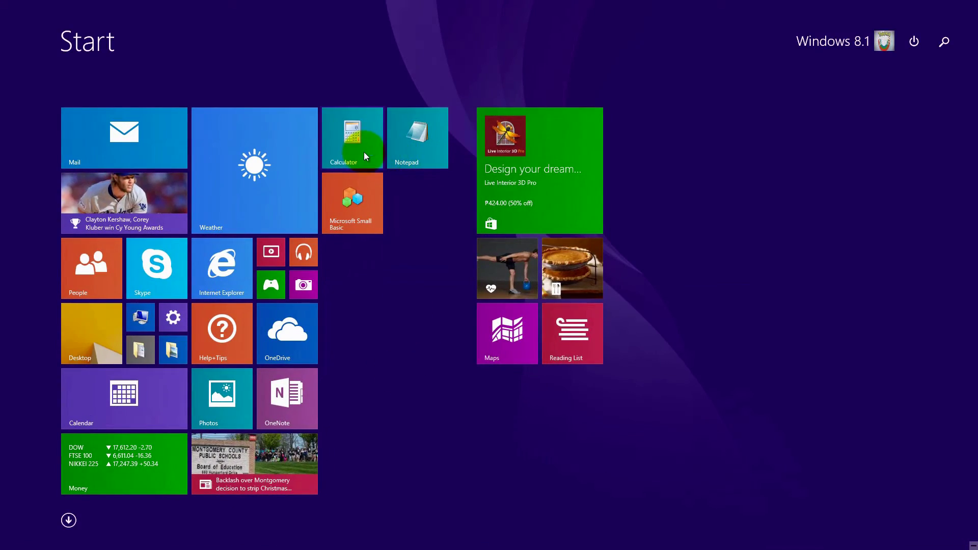
pyautogui.click(364, 152)
pyautogui.click(877, 142)
pyautogui.click(897, 126)
pyautogui.click(898, 175)
pyautogui.click(897, 159)
pyautogui.click(917, 142)
pyautogui.click(877, 158)
pyautogui.click(868, 175)
pyautogui.click(937, 166)
pyautogui.click(909, 34)
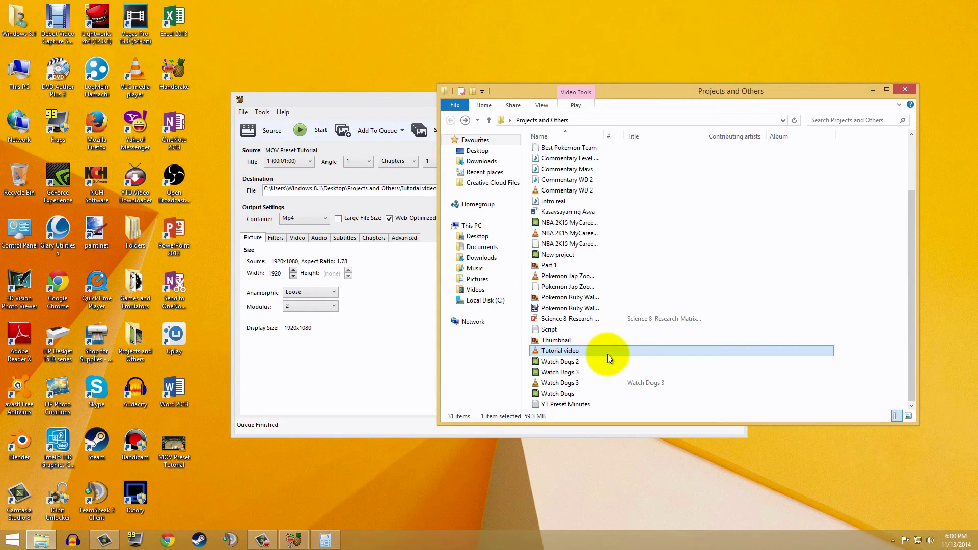
pyautogui.click(511, 373)
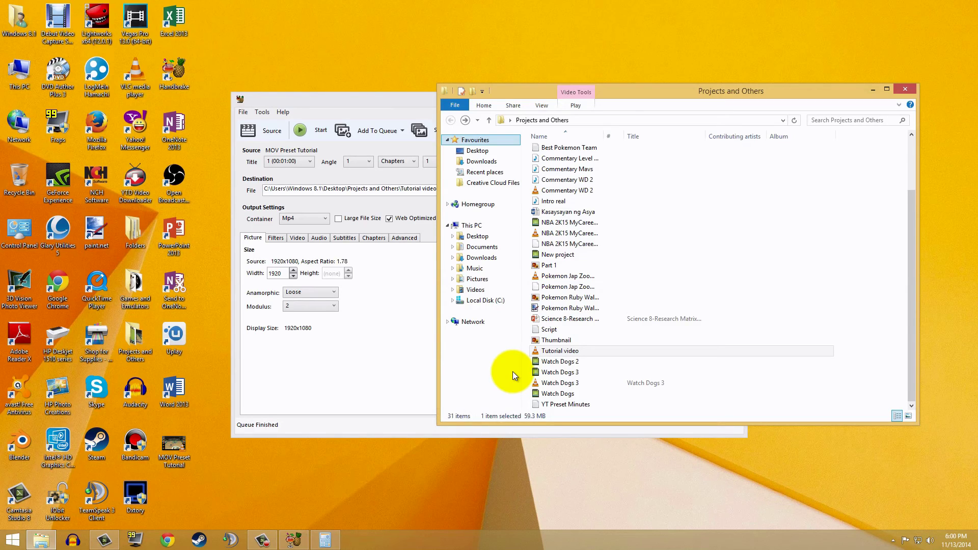
pyautogui.click(534, 351)
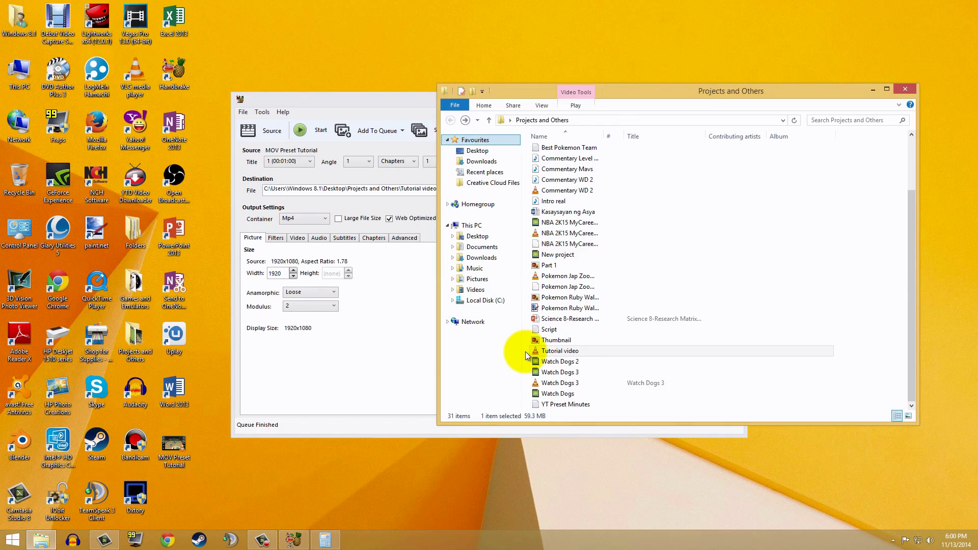
pyautogui.click(391, 488)
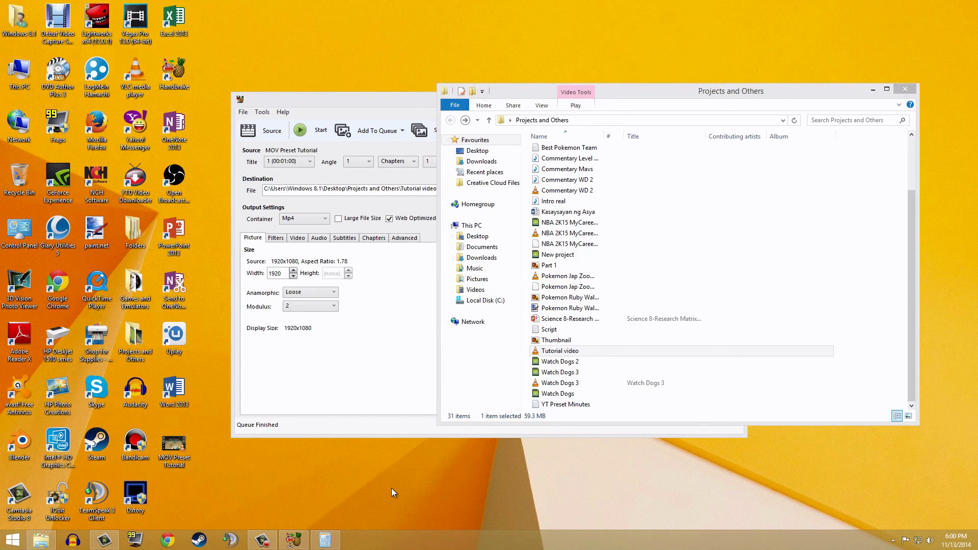